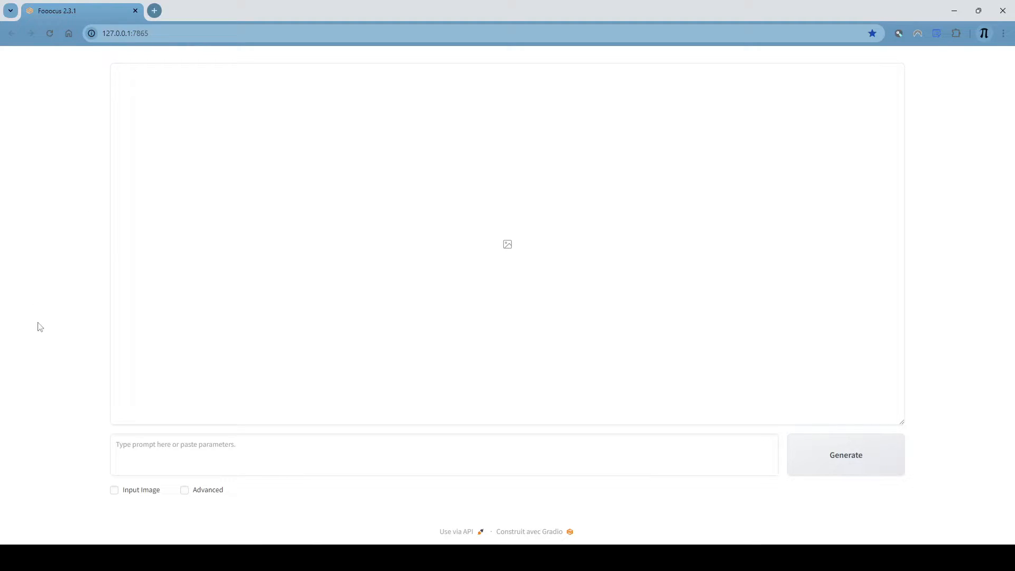
- Enable input images to inspect the empty Image Prompt slots, and hide the section again
click(141, 494)
scroll(139, 491, down, 3)
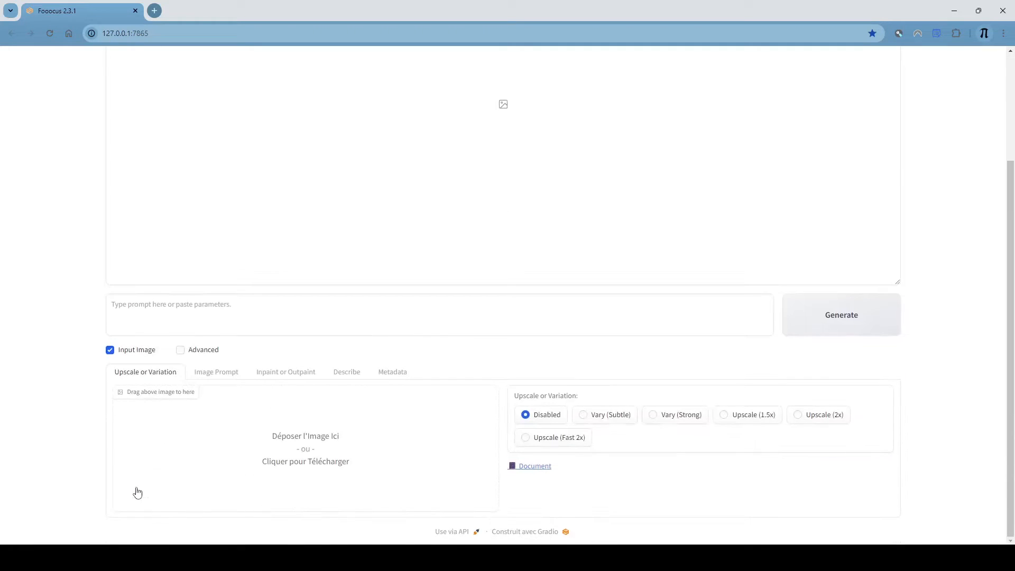
click(216, 372)
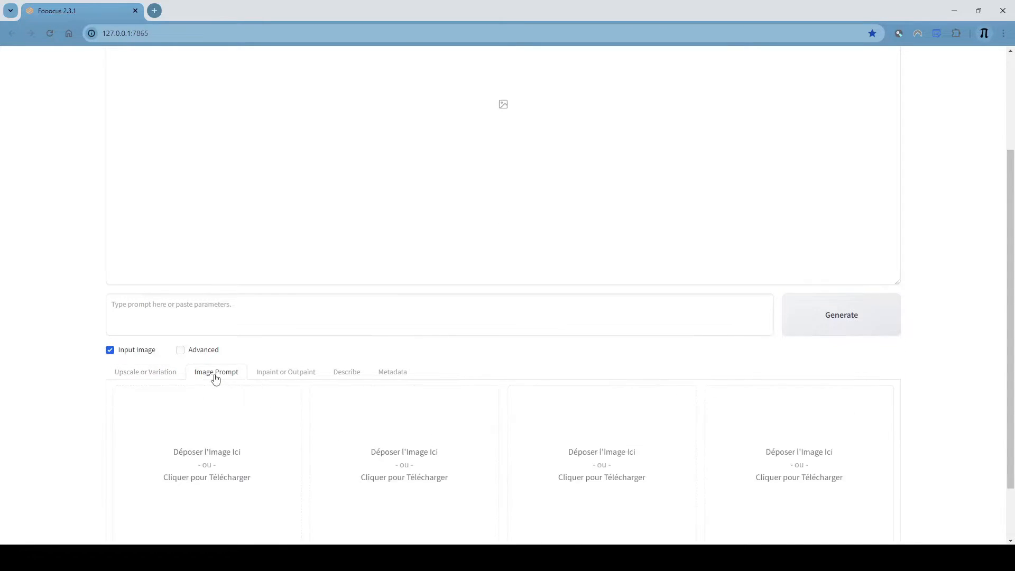
scroll(215, 379, down, 2)
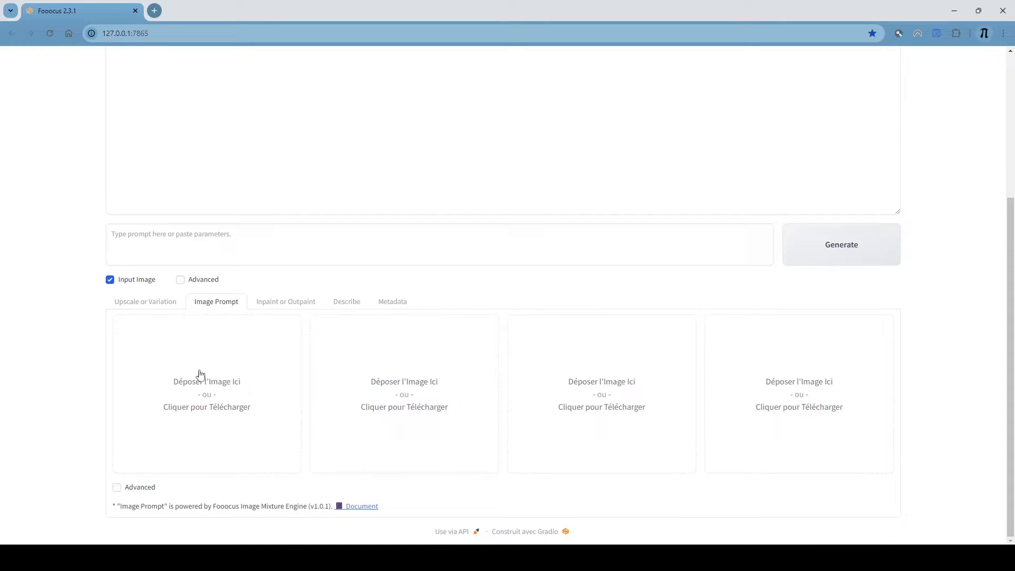
scroll(200, 375, up, 3)
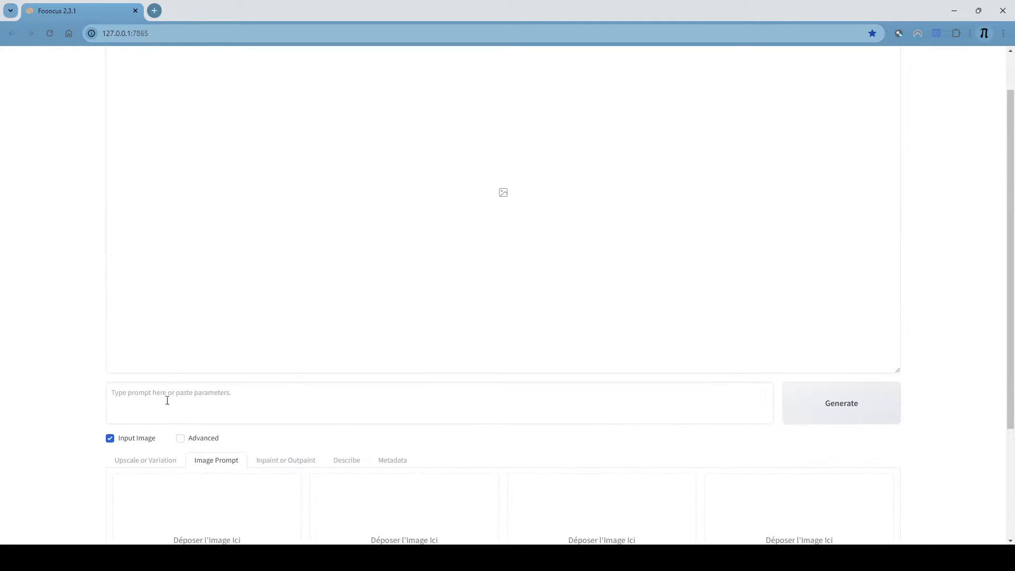
click(149, 445)
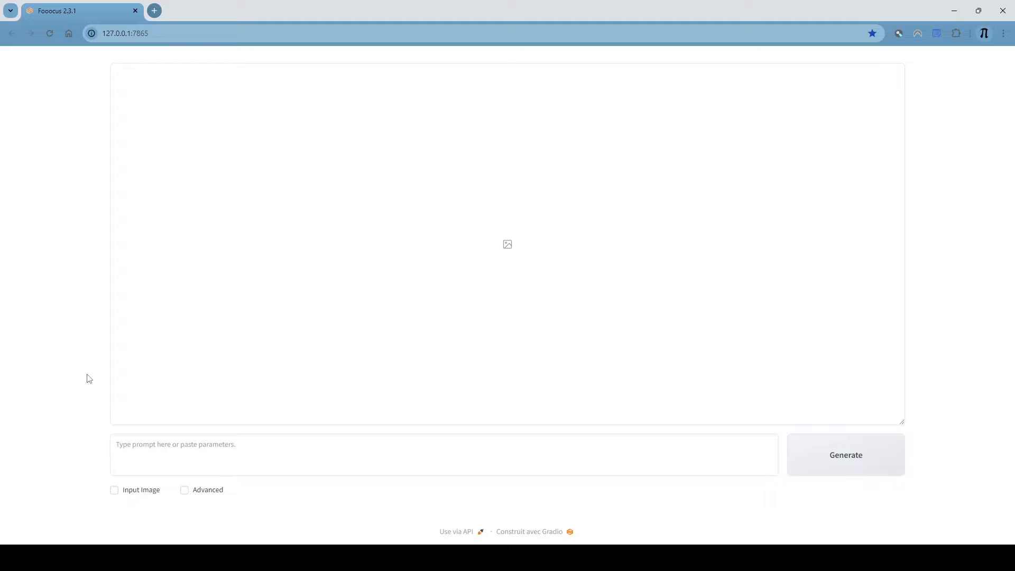
- Enter the prompt "un vieil homme" and generate images from it
text(un vieil homme)
key(ctrl+Return)
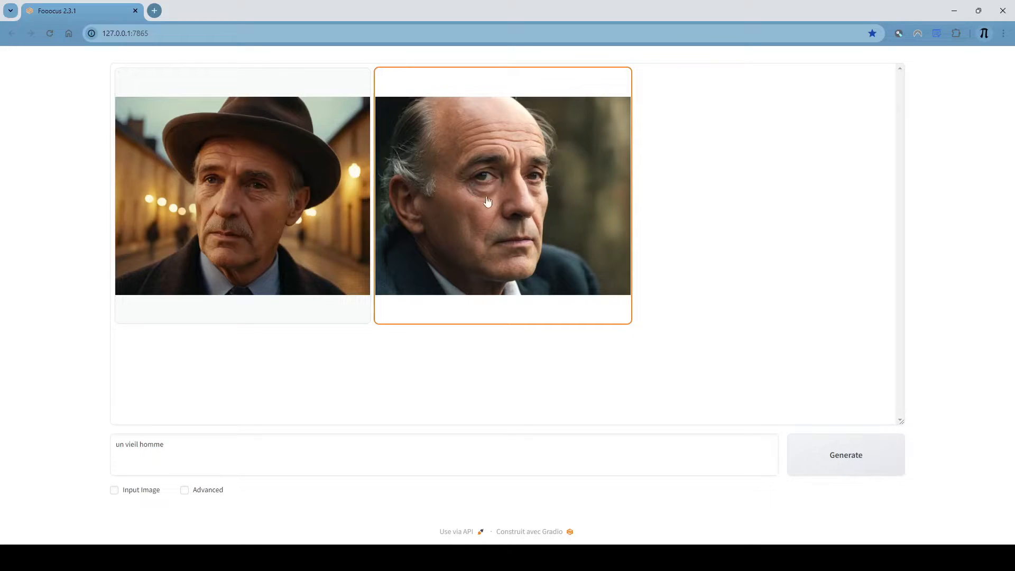
- Enable input images and place the generated portrait of the hatless man in the first Image Prompt slot
click(131, 490)
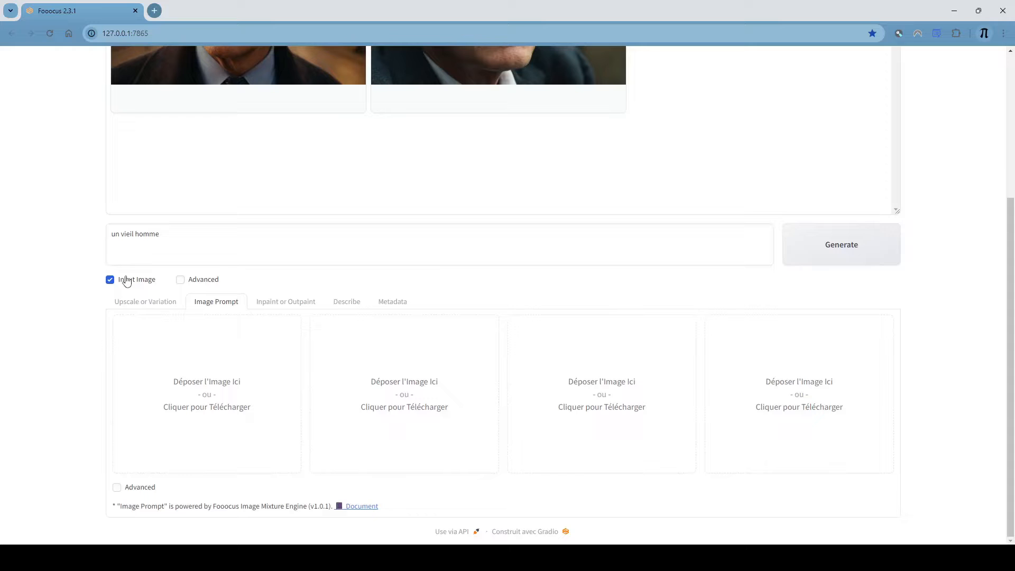
scroll(227, 313, up, 3)
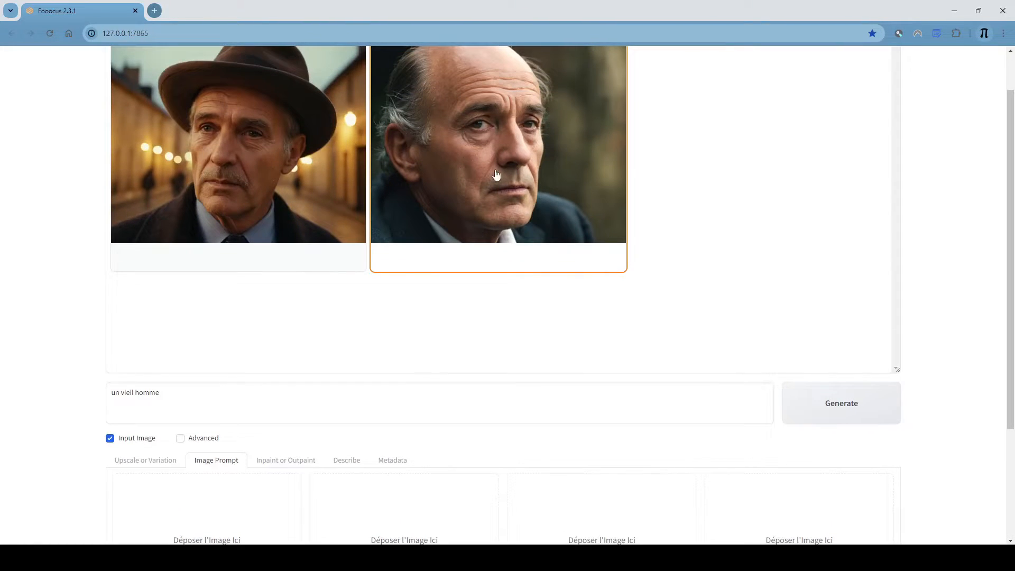
drag(492, 168, 208, 517)
scroll(209, 524, down, 3)
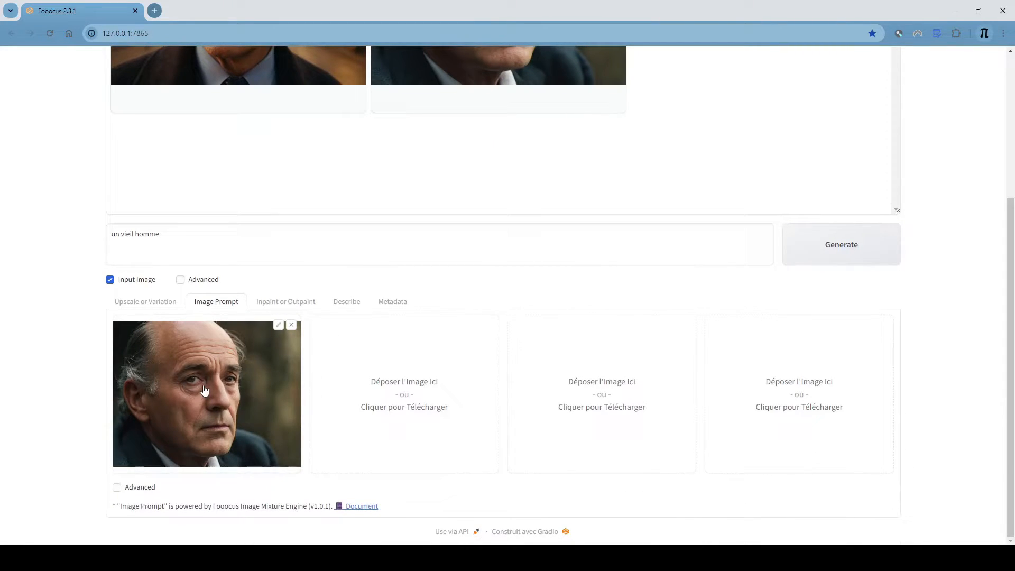
- Show the advanced Image Prompt options, set the portrait to FaceSwap and generate new images
click(134, 488)
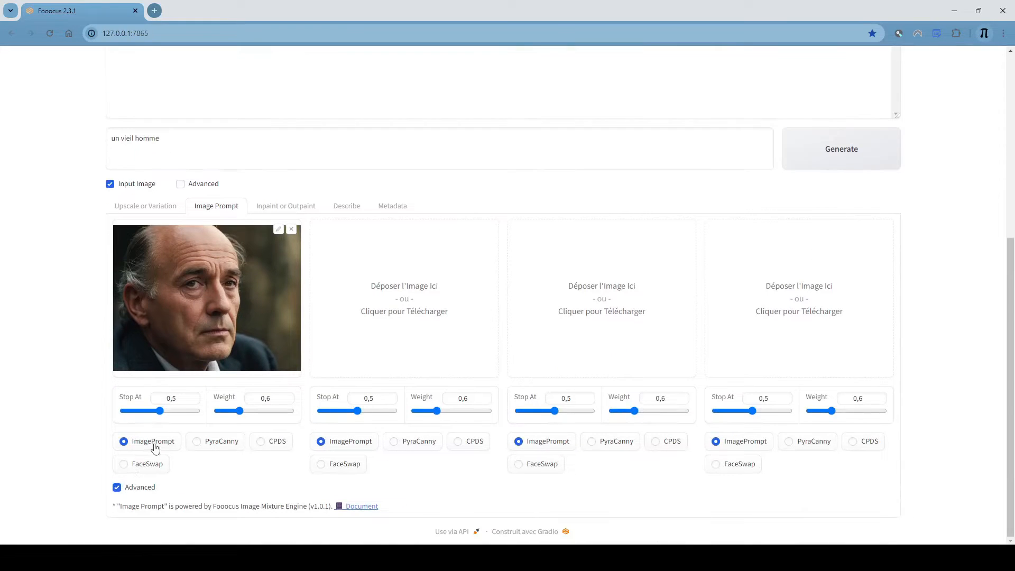
click(130, 465)
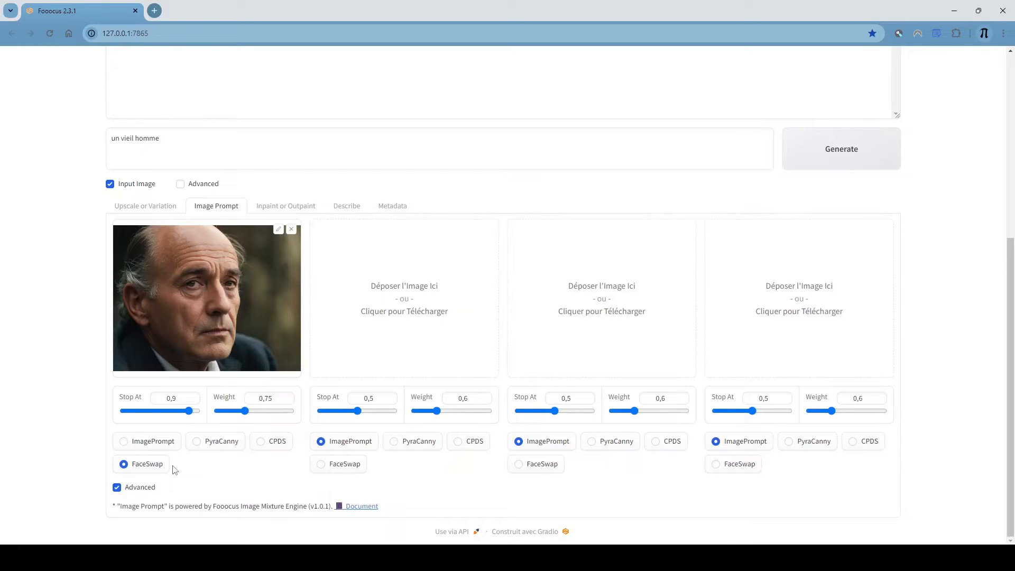
scroll(216, 346, up, 3)
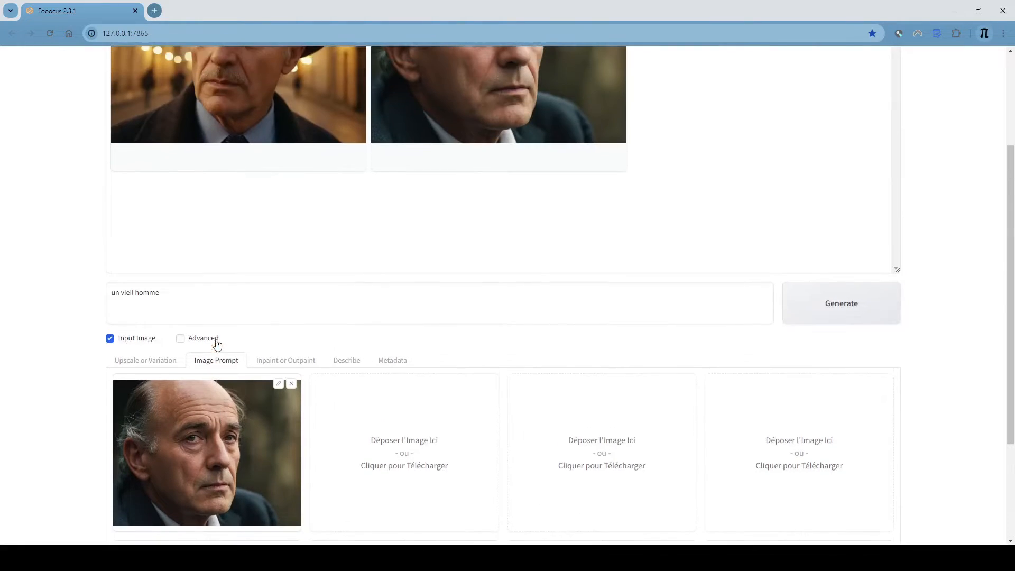
click(863, 322)
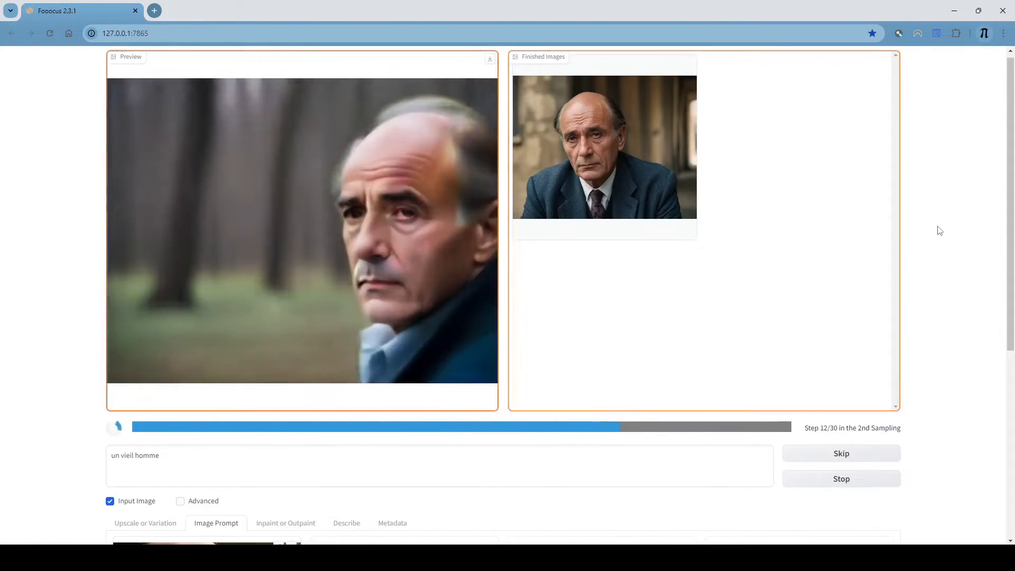
- Extend the prompt with ", marche dans une rue de Paris, tour Eiffel en fond" and generate new images
scroll(909, 222, down, 2)
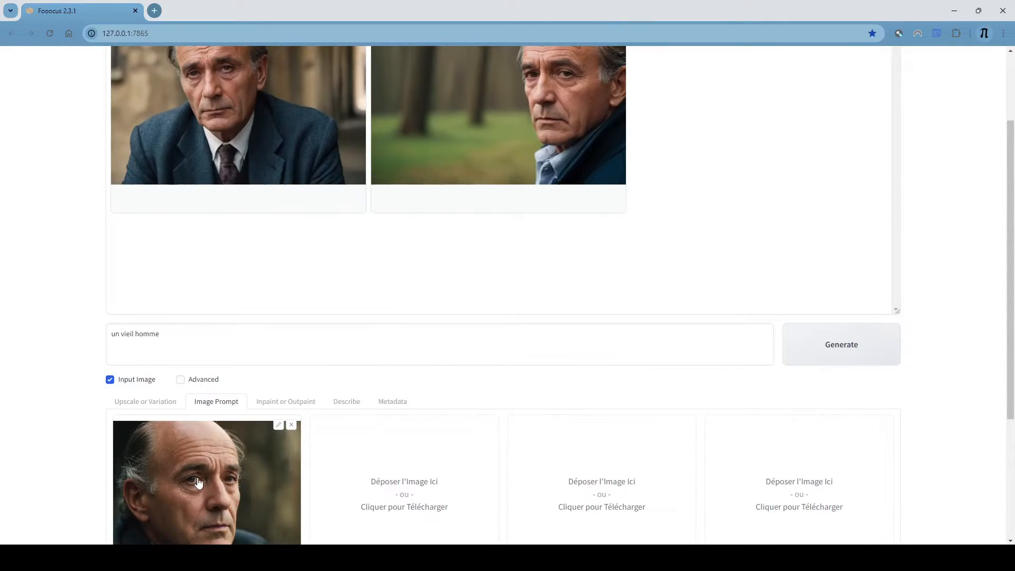
scroll(197, 480, up, 1)
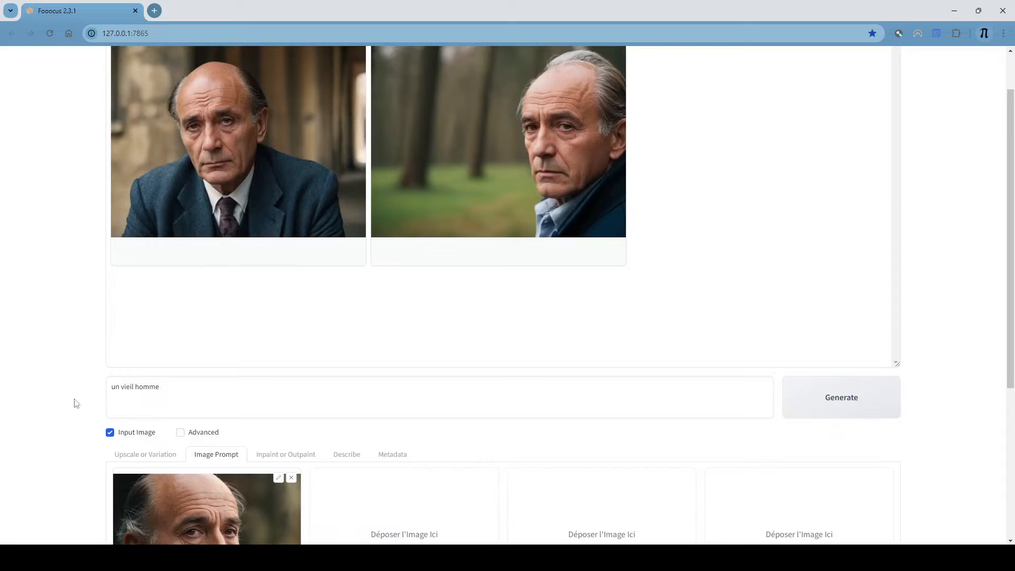
scroll(236, 275, up, 1)
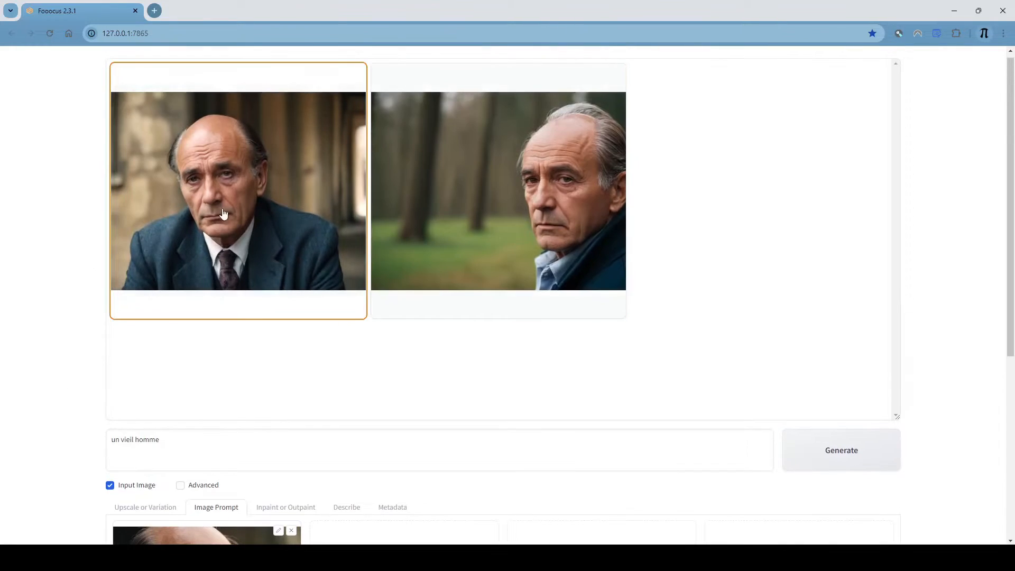
scroll(381, 236, down, 3)
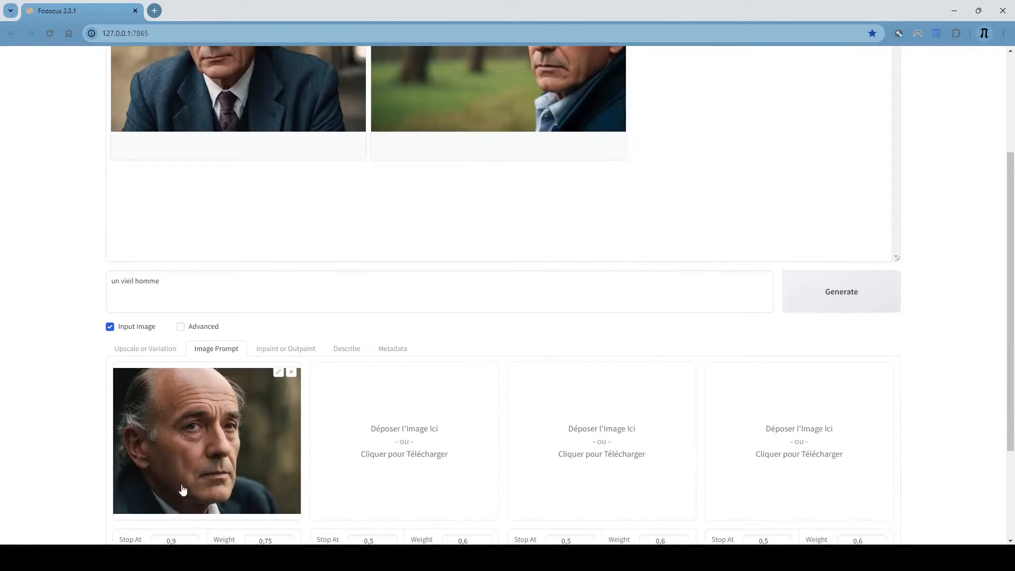
scroll(183, 485, up, 2)
click(187, 396)
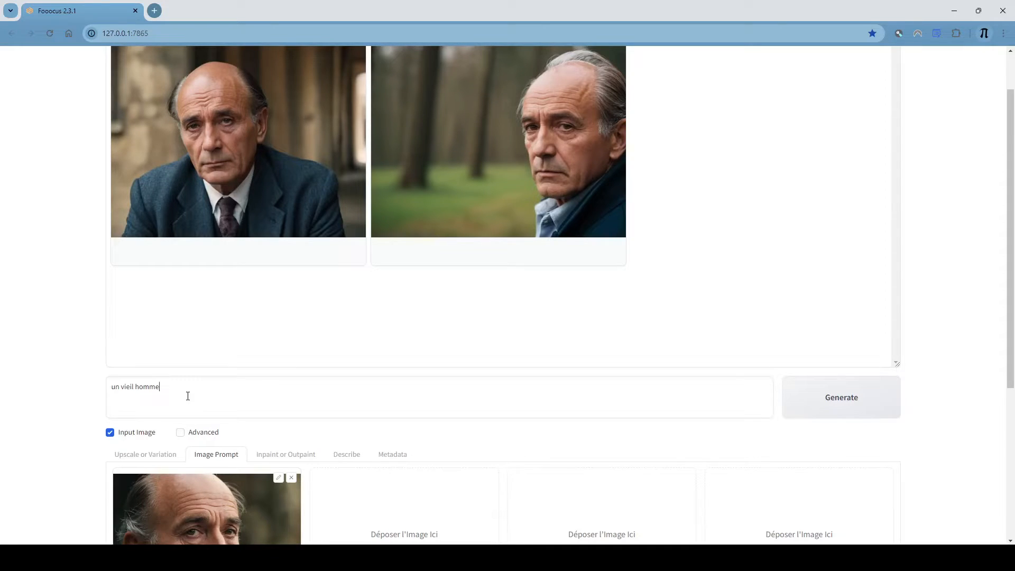
text(, marche dans une rue de Paris)
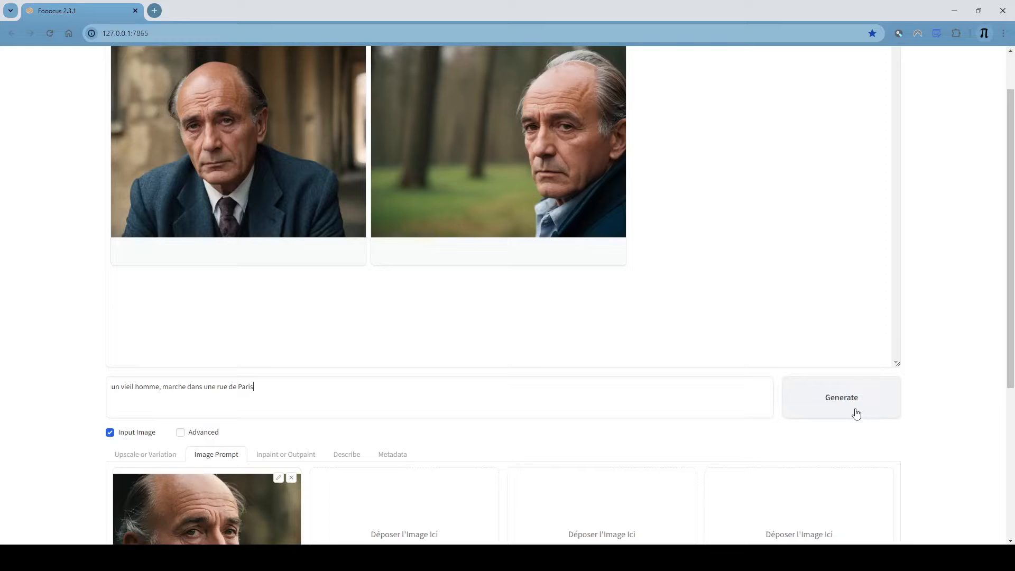
text(, tour Eiffel en fond)
click(886, 409)
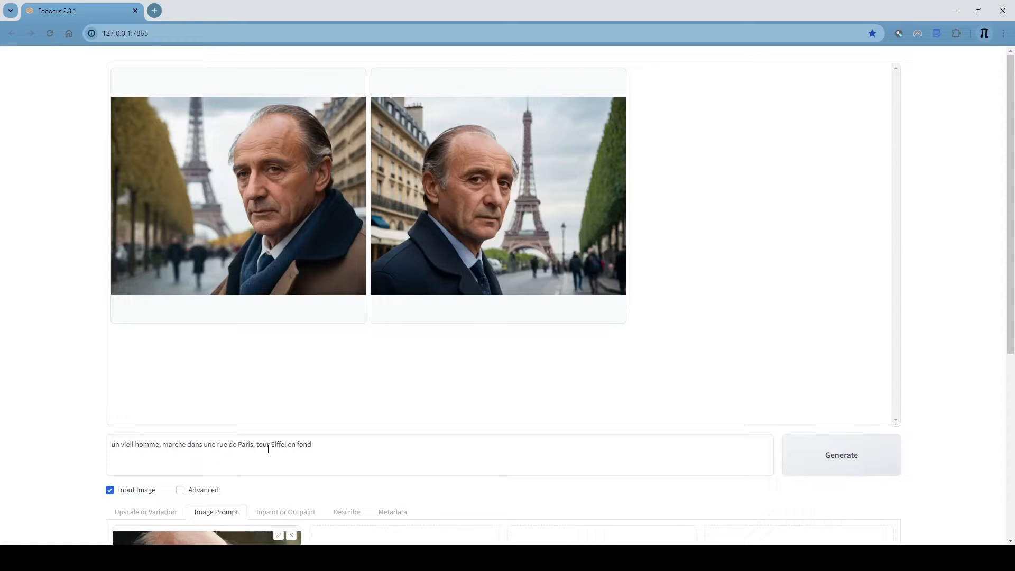
- Browse the photos in the Video 5 folder in File Explorer, and return to the Fooocus page
scroll(268, 449, down, 3)
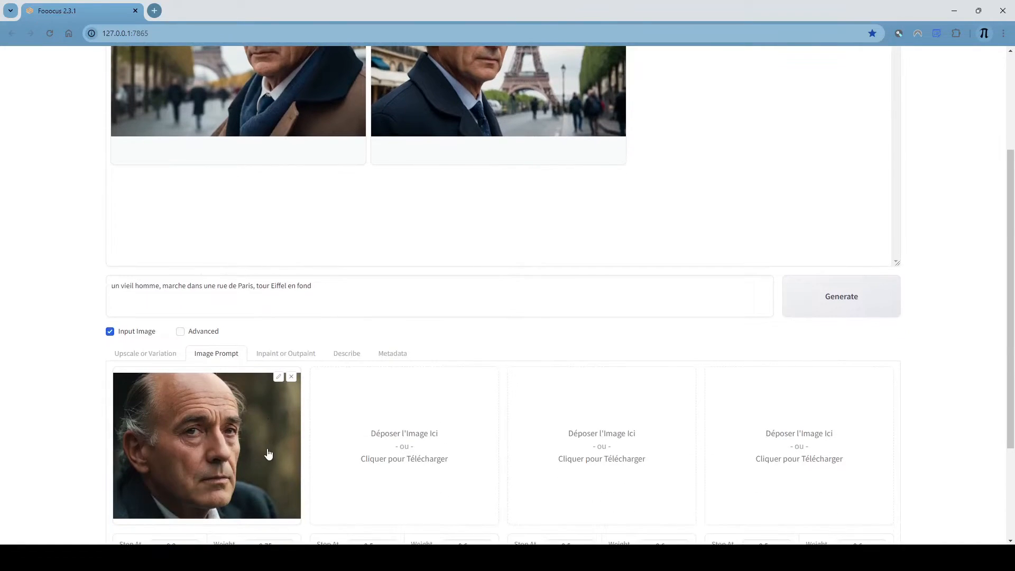
click(364, 460)
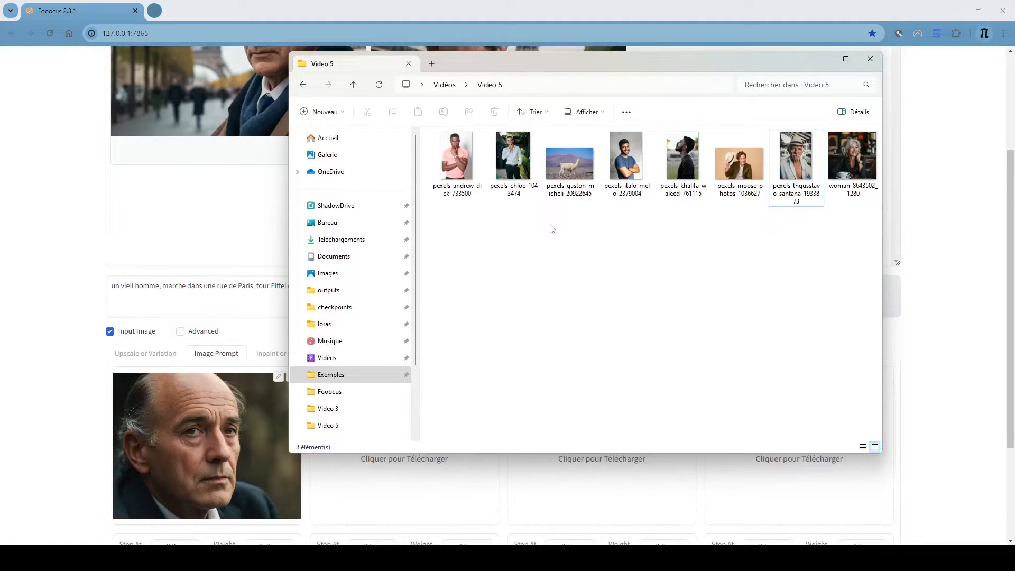
double_click(461, 162)
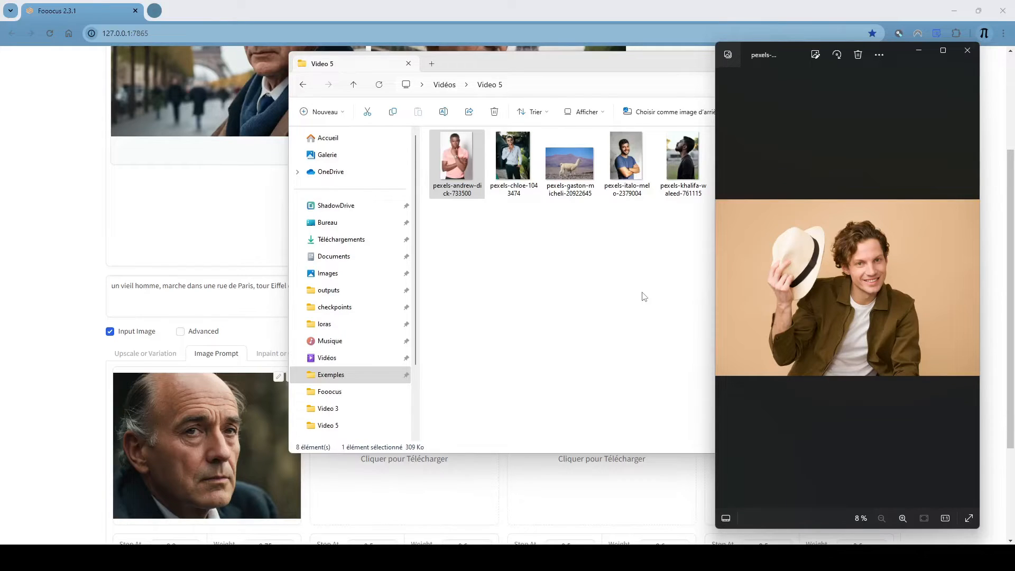
key(Right)
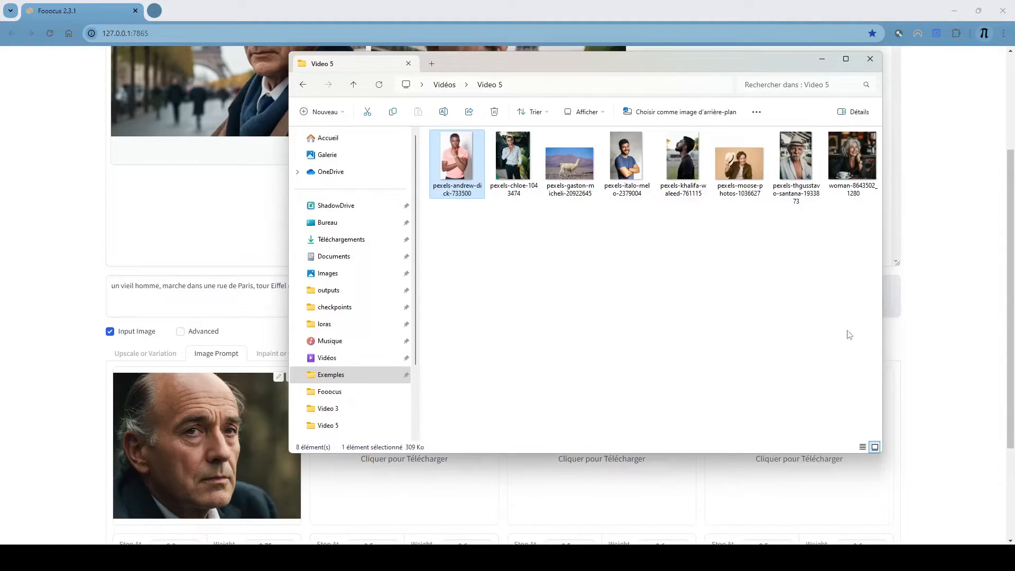
click(896, 332)
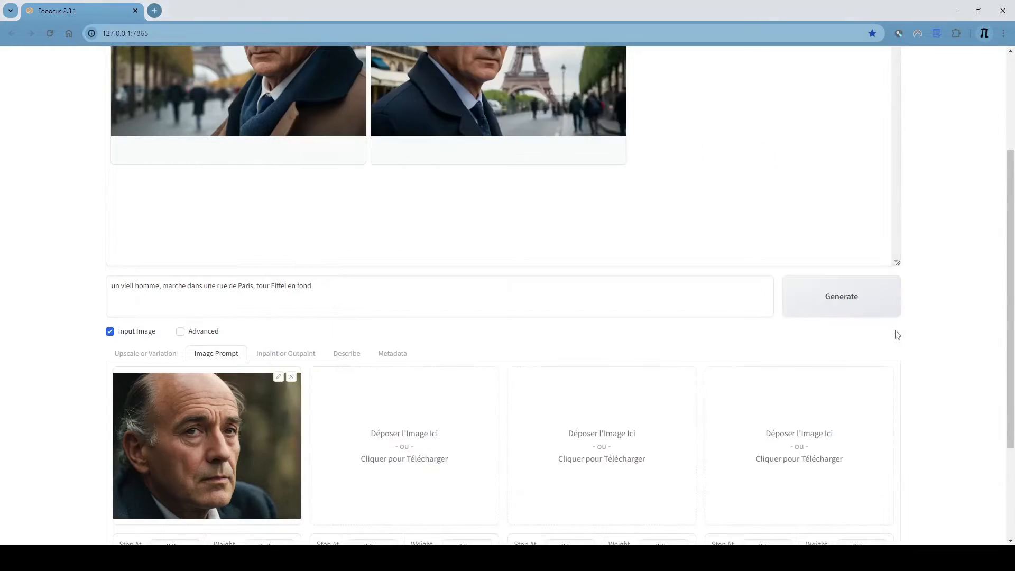
- Load pexels-moose-photos-1036627 from the Video 5 folder into the second Image Prompt slot
scroll(97, 368, down, 1)
scroll(80, 363, down, 1)
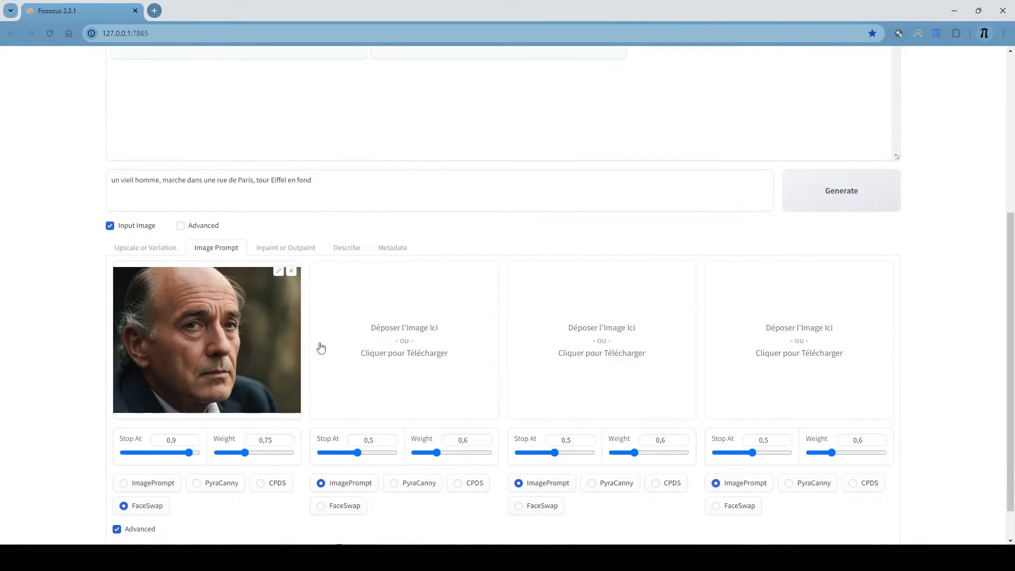
click(400, 326)
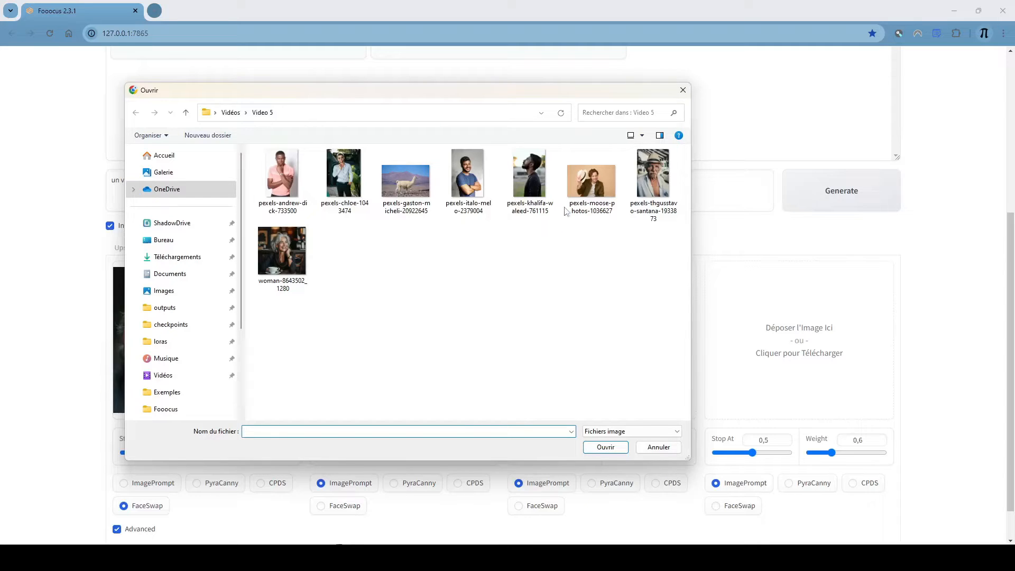
double_click(586, 182)
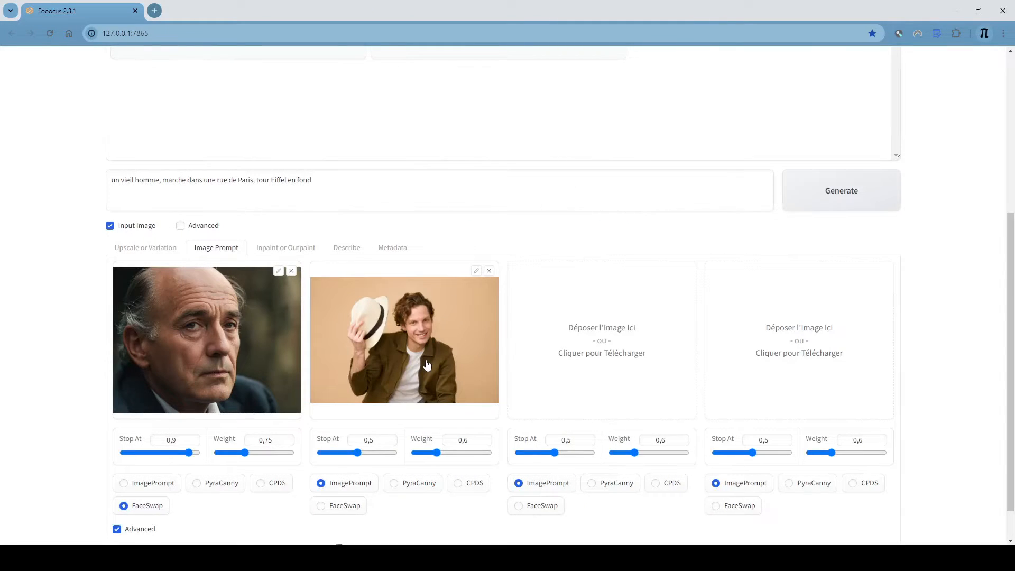
- Try PyraCanny and CPDS on the photo of the man holding a hat, and settle on PyraCanny
scroll(352, 454, down, 2)
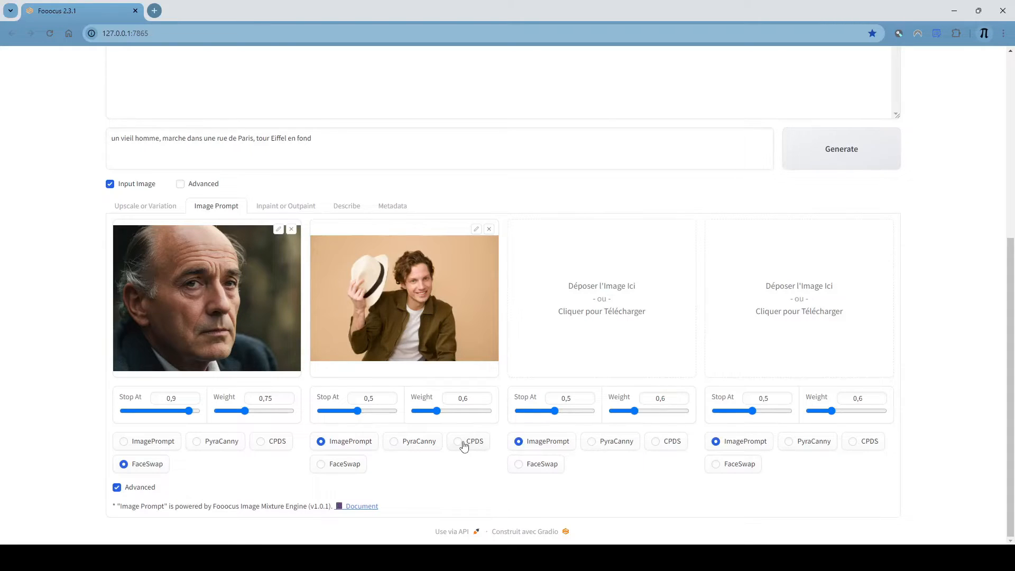
click(395, 442)
click(459, 443)
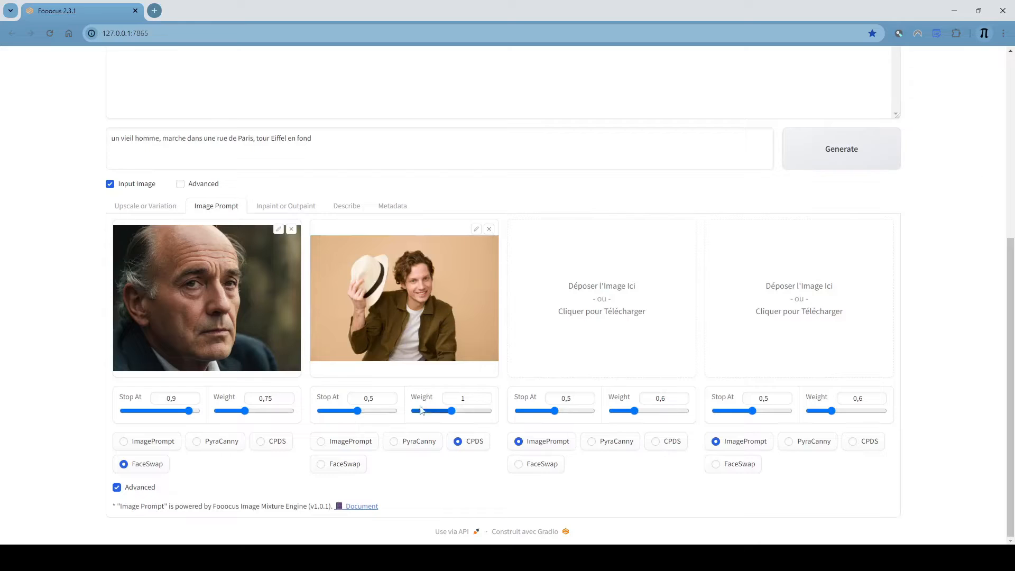
click(416, 447)
- Remove "marche dans une rue de Paris" from the prompt, leaving "un vieil homme, tour Eiffel en fond", and generate new images
scroll(423, 447, up, 5)
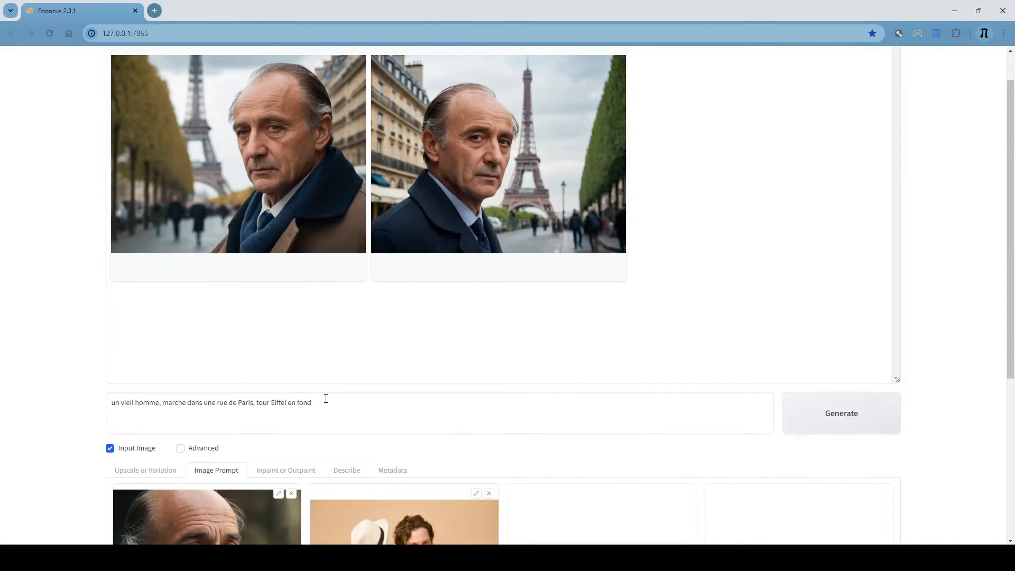
drag(326, 399, 167, 399)
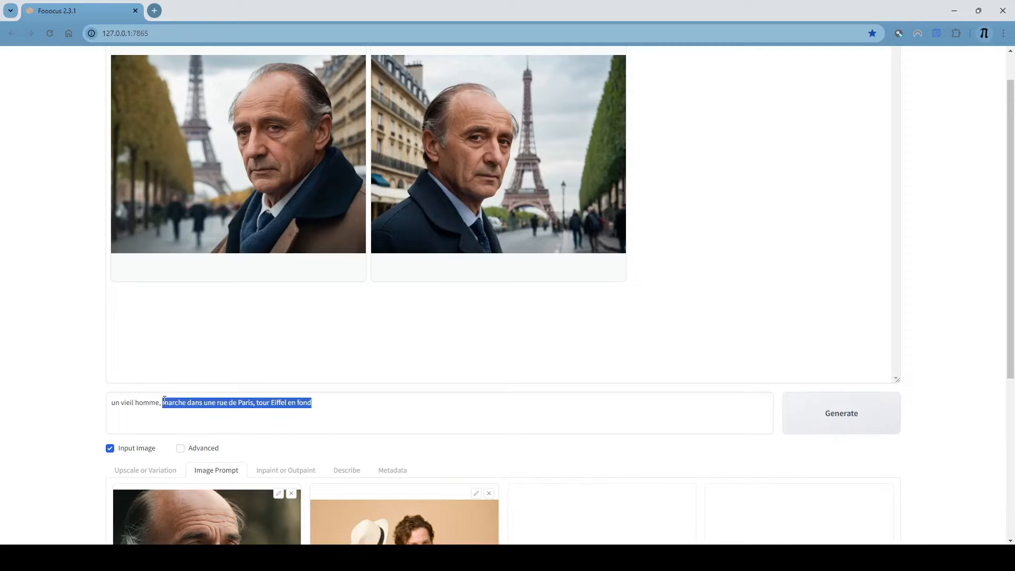
drag(165, 400, 254, 403)
key(BackSpace)
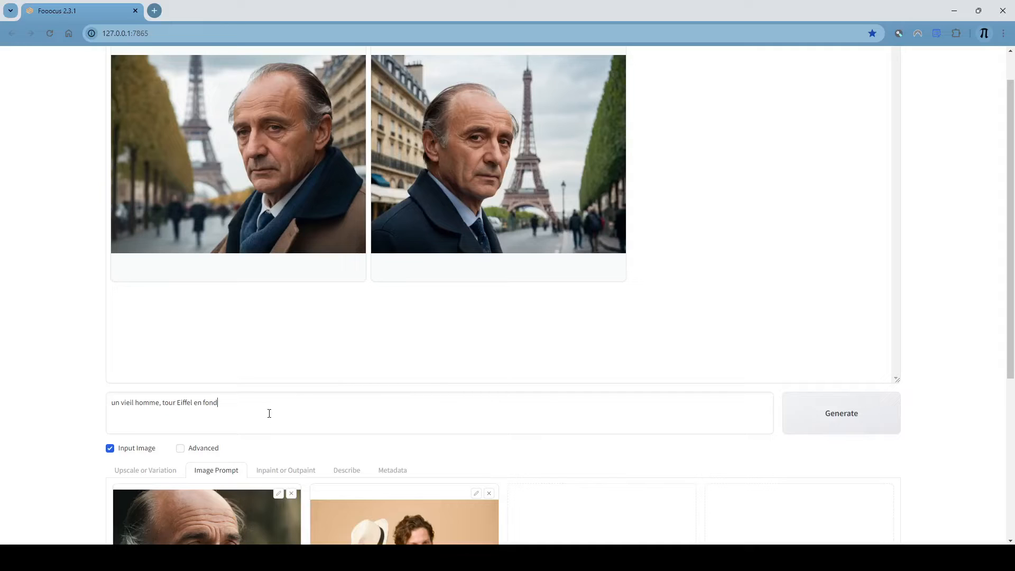
scroll(673, 415, down, 1)
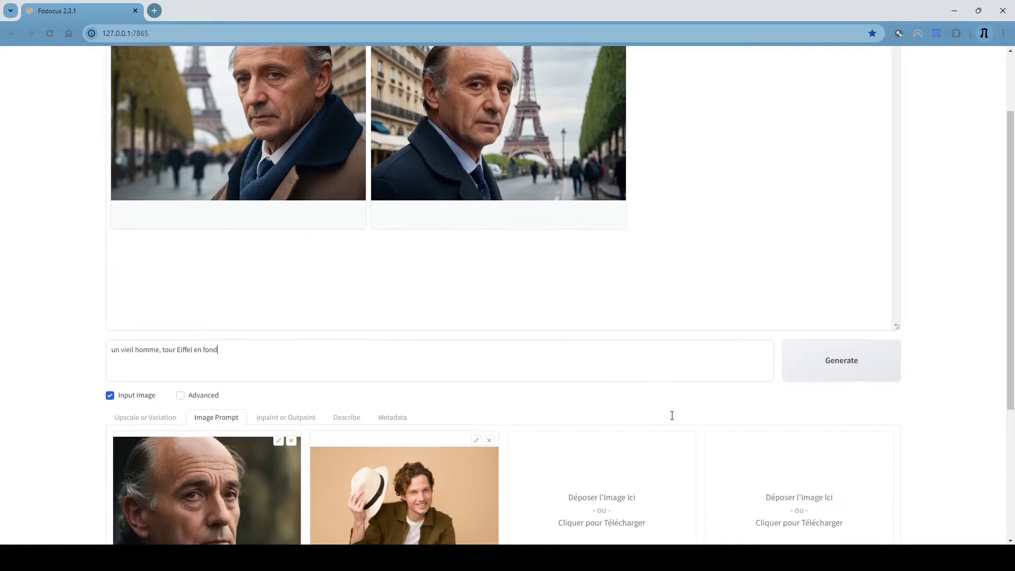
click(853, 375)
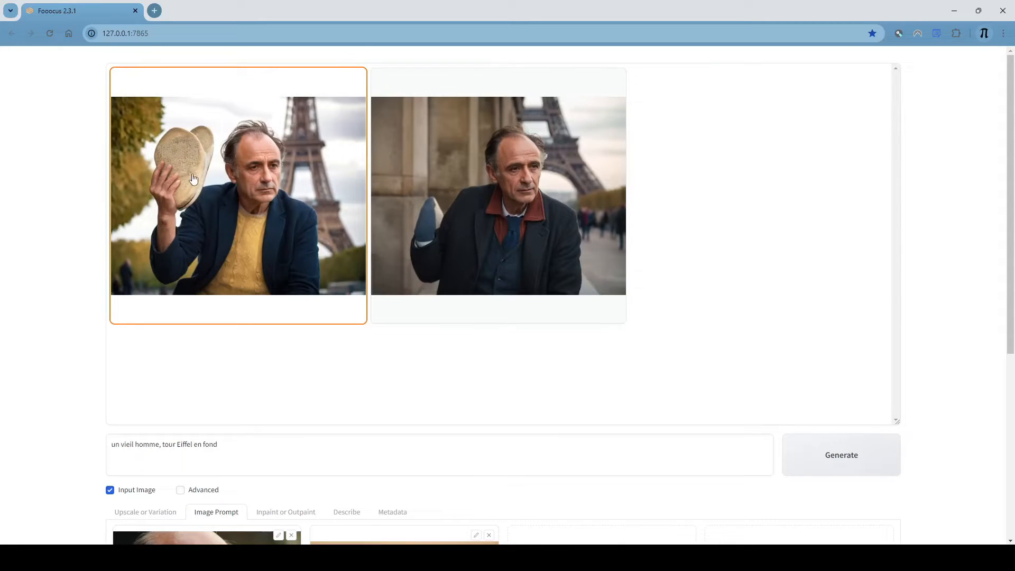
- View both generated Eiffel Tower images enlarged, compare them with the hat photo's pose, and return to the gallery
click(186, 173)
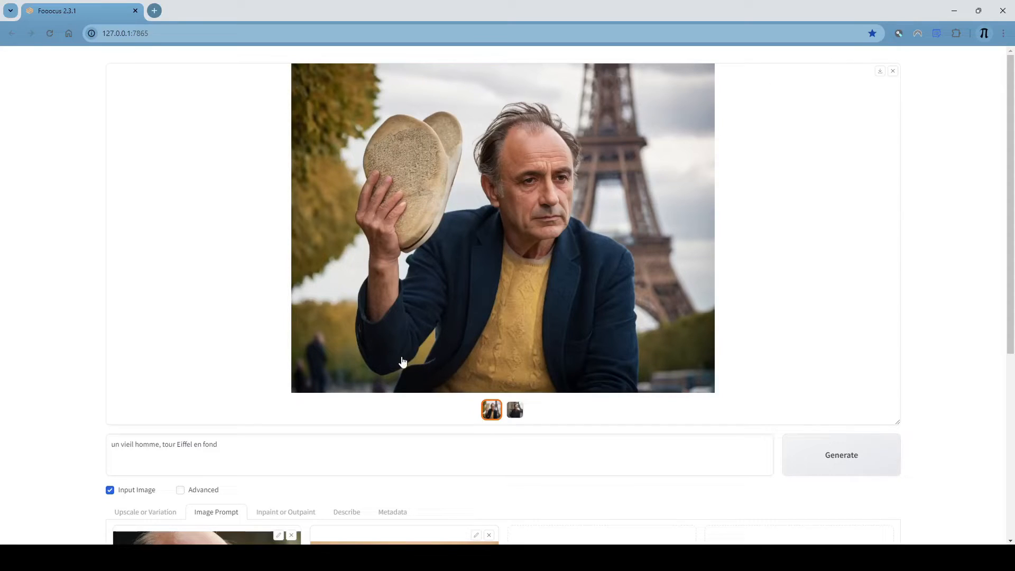
scroll(416, 405, down, 4)
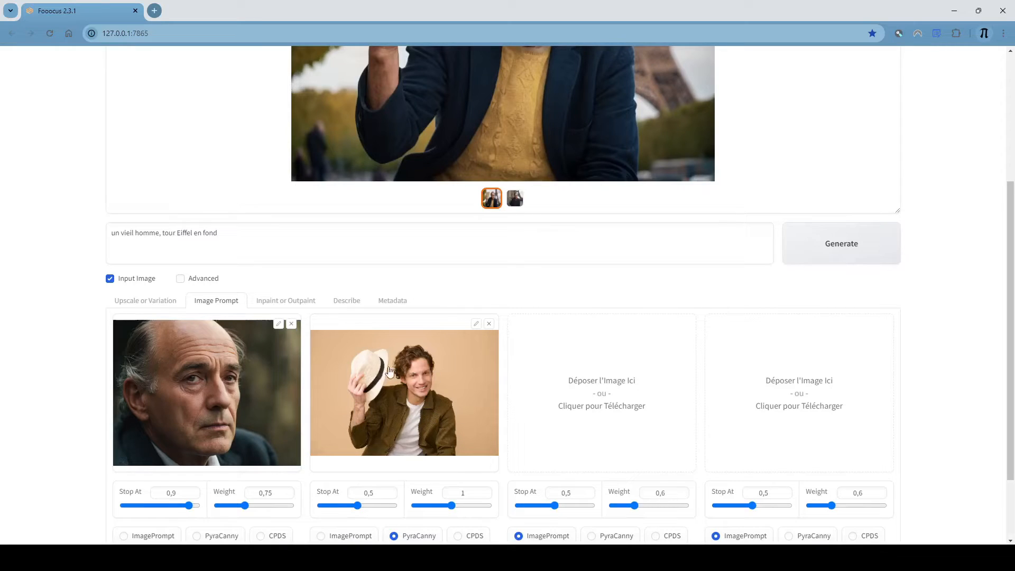
scroll(188, 442, up, 4)
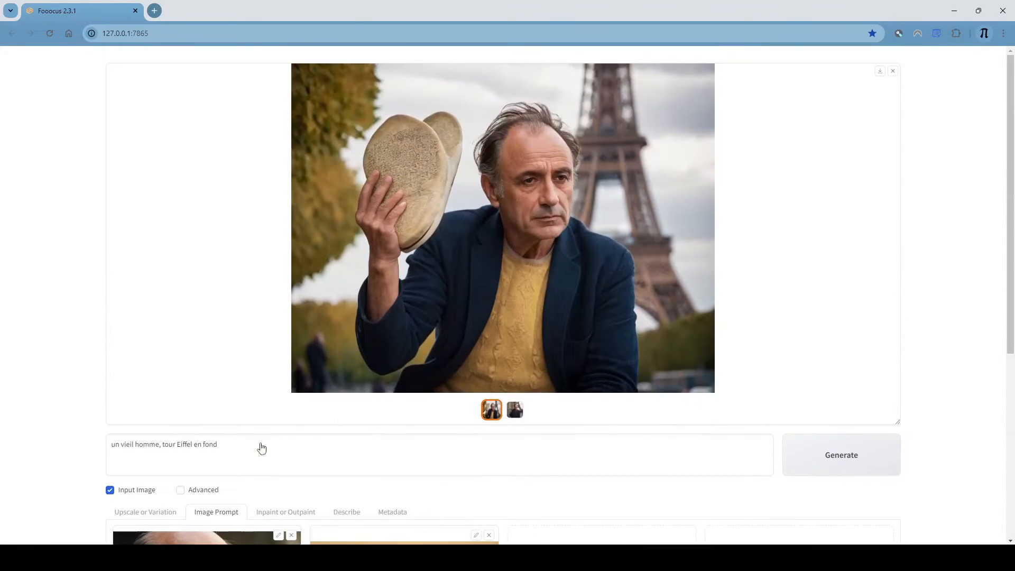
click(515, 410)
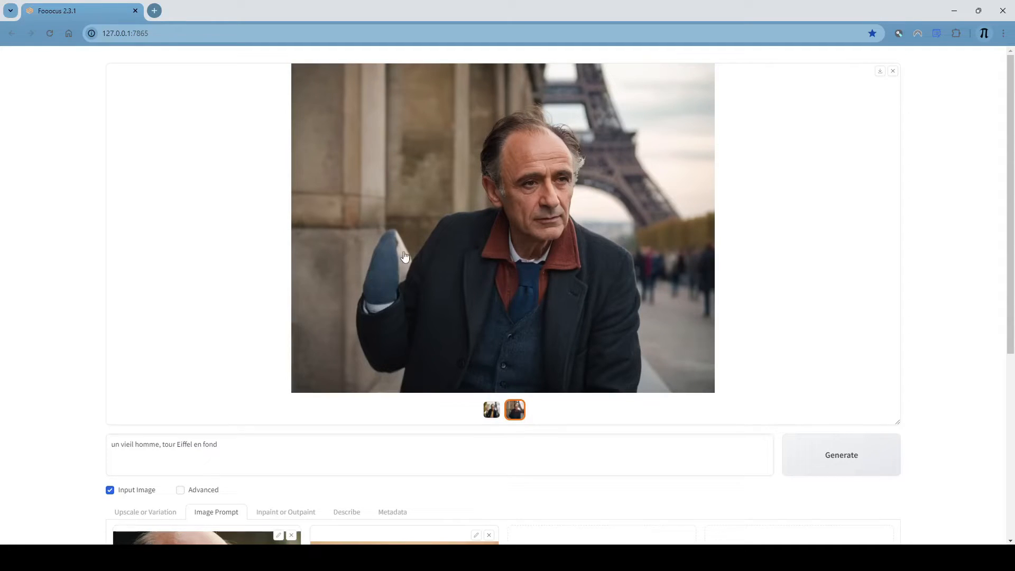
click(893, 71)
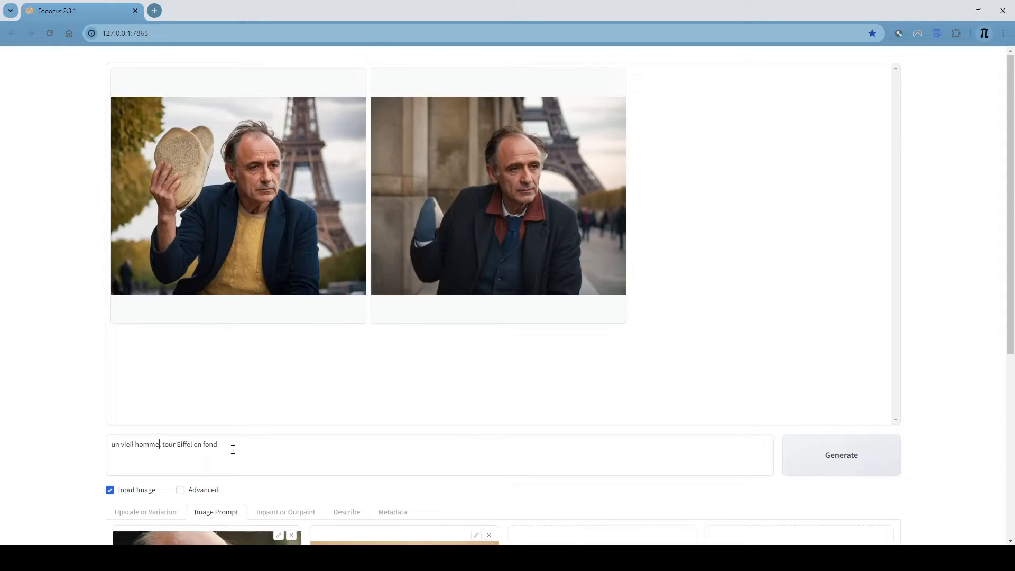
- Add "souriant" after "un vieil homme" in the prompt and generate new images
text(souriant)
click(809, 460)
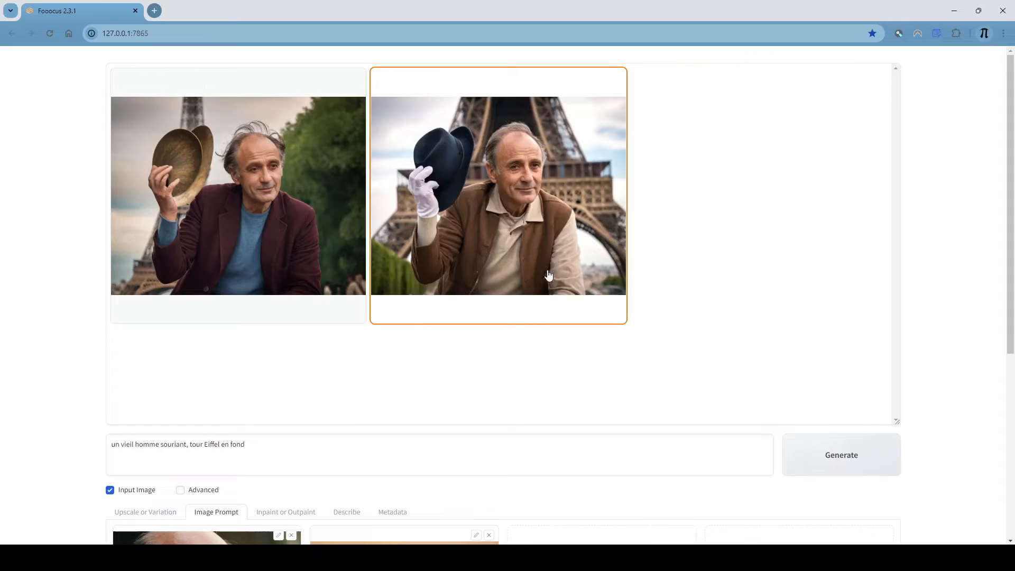
- Clear the whole prompt text
scroll(503, 345, down, 2)
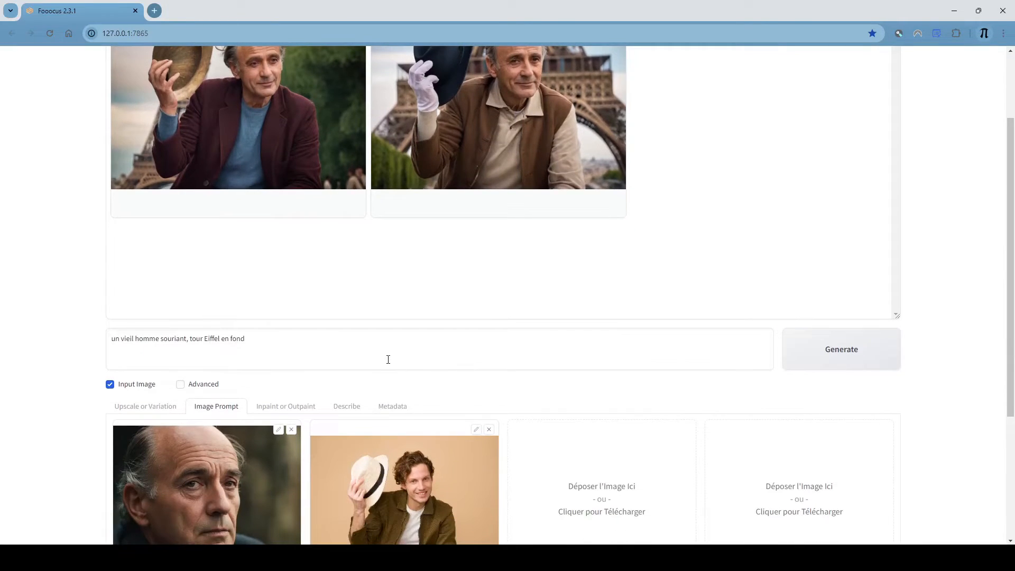
drag(370, 333, 62, 343)
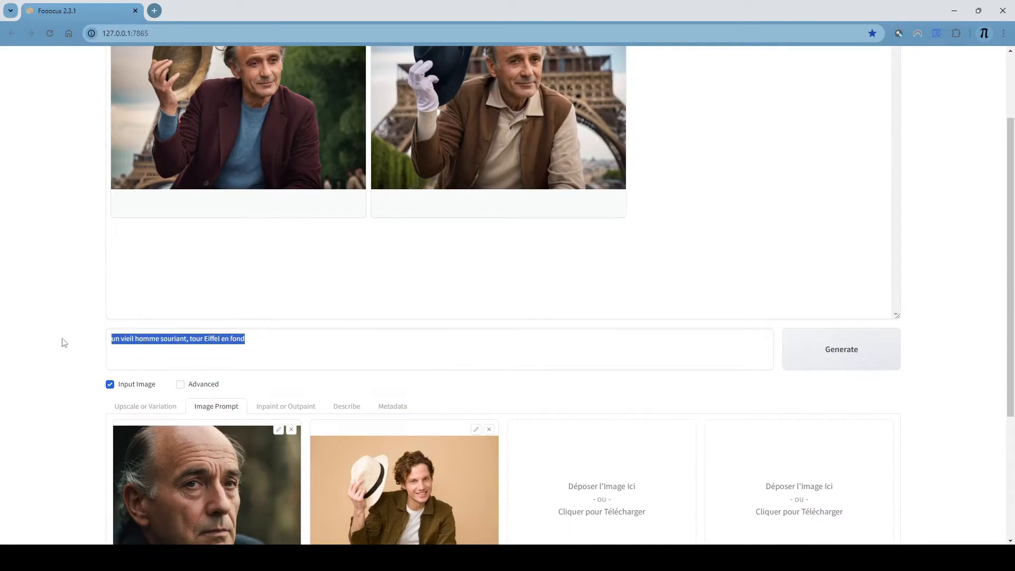
key(BackSpace)
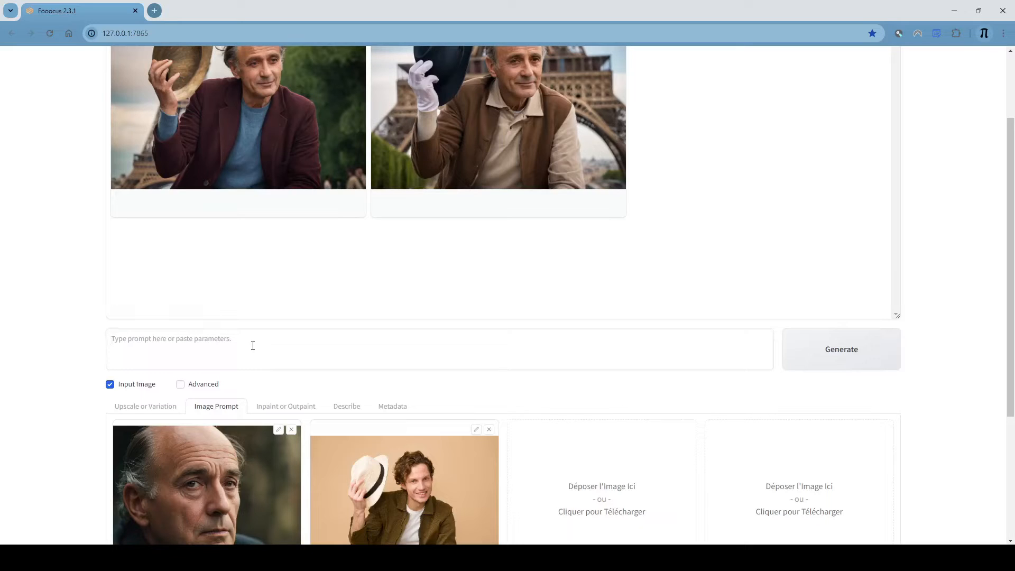
- Load pexels-moose-photos-1036627 into the third Image Prompt slot as well, leaving it on ImagePrompt, and generate images
scroll(253, 346, down, 3)
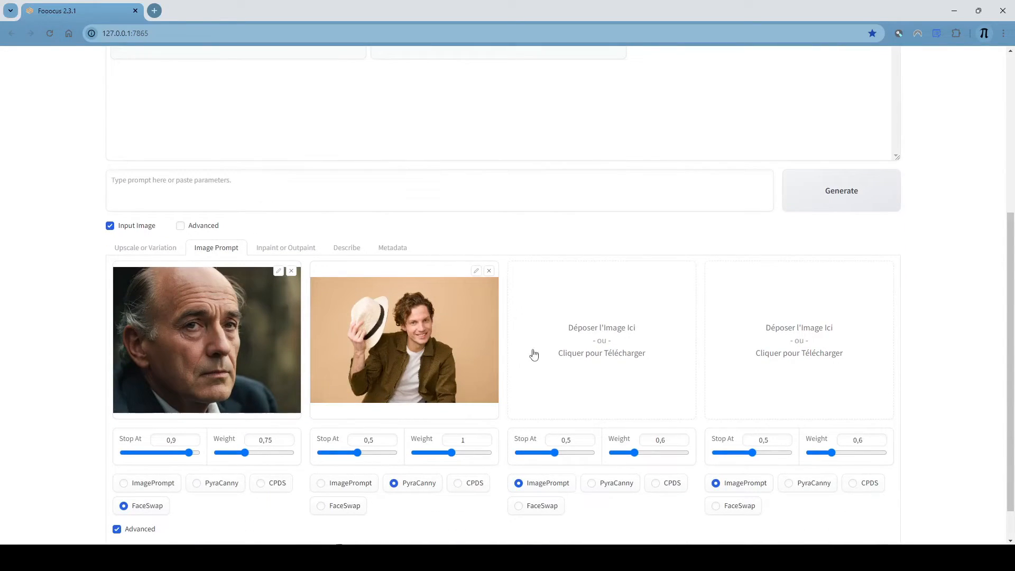
click(531, 332)
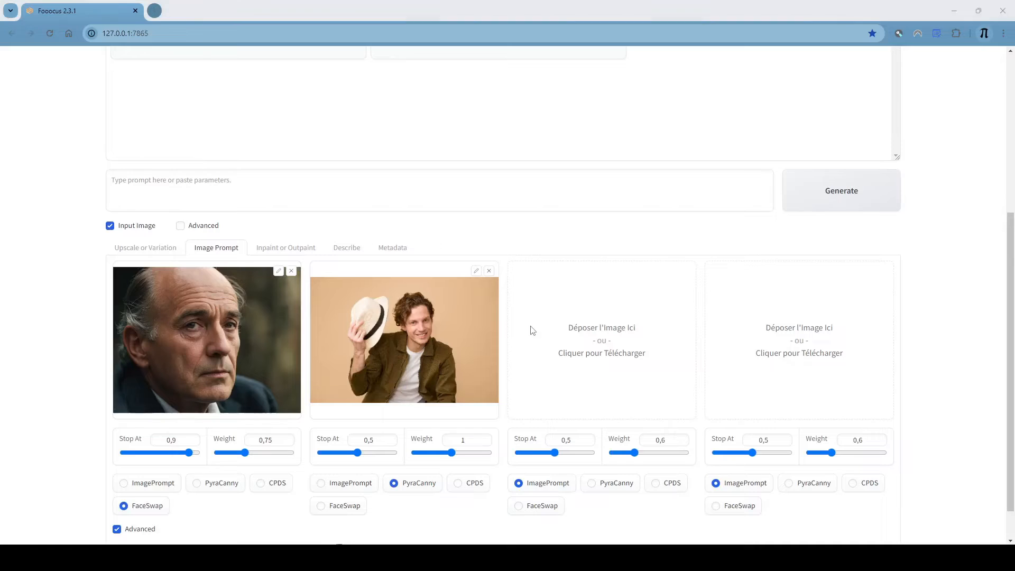
double_click(591, 180)
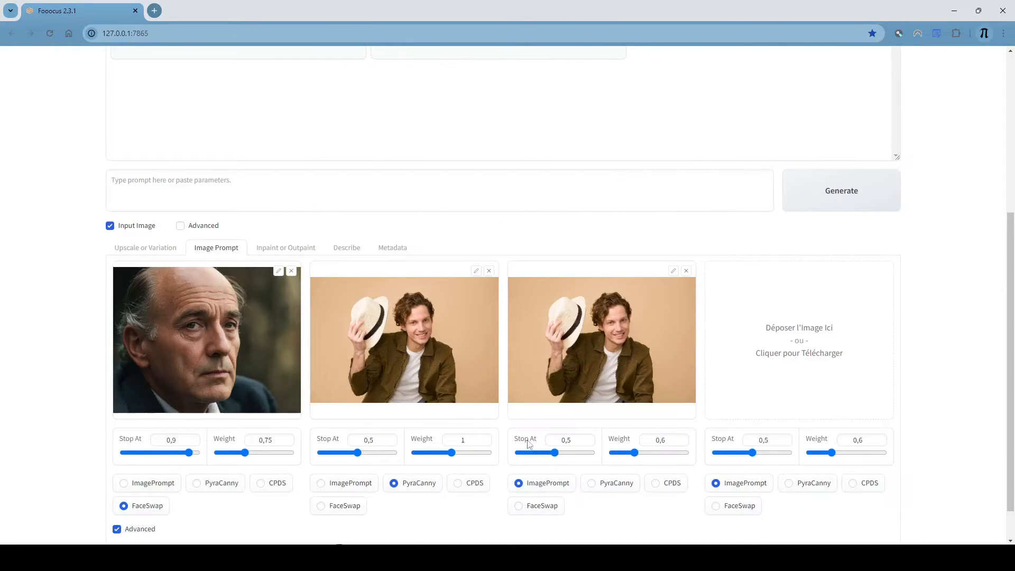
click(803, 205)
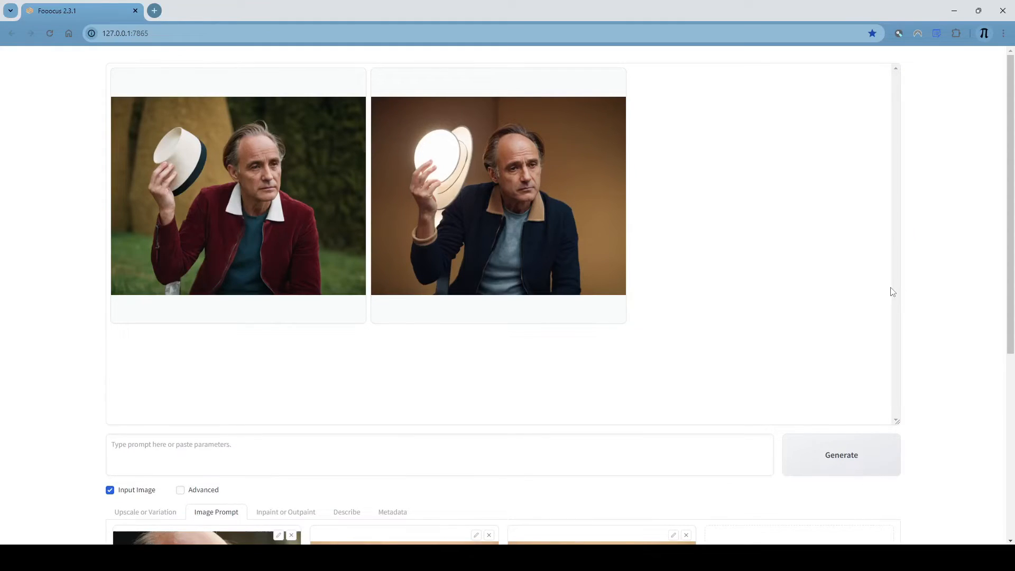
- Remove the photo of the man holding a hat from the third Image Prompt slot
scroll(892, 292, down, 2)
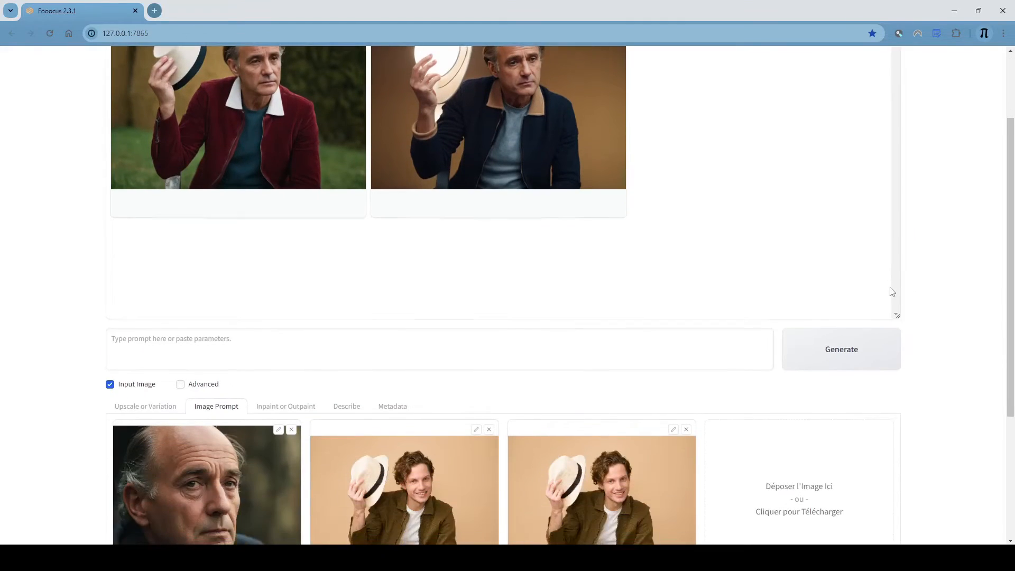
click(687, 431)
scroll(508, 452, down, 3)
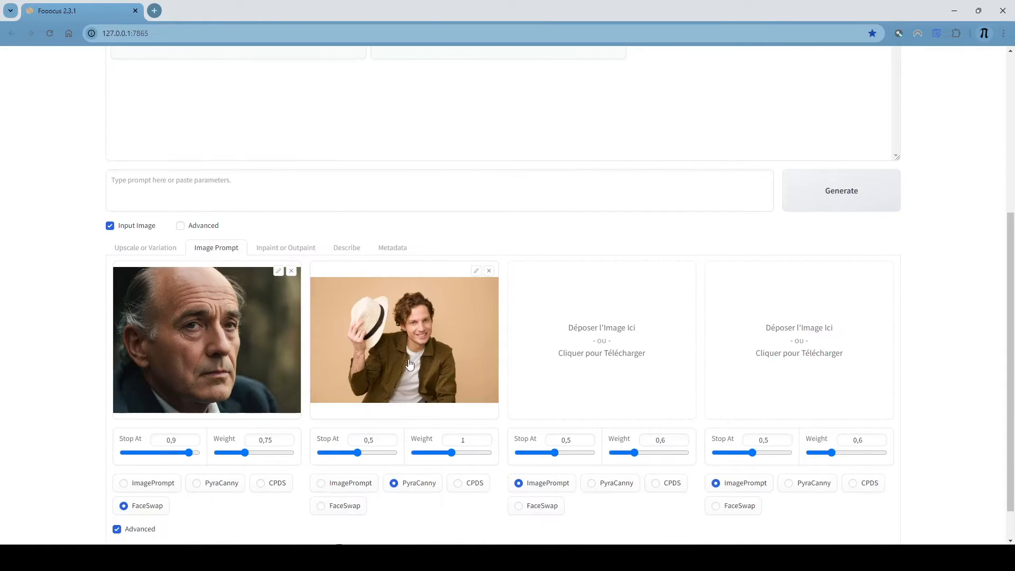
- Replace the second Image Prompt photo with the Video 5 picture of the man in sunglasses, file ending 1043474, and generate images
click(414, 326)
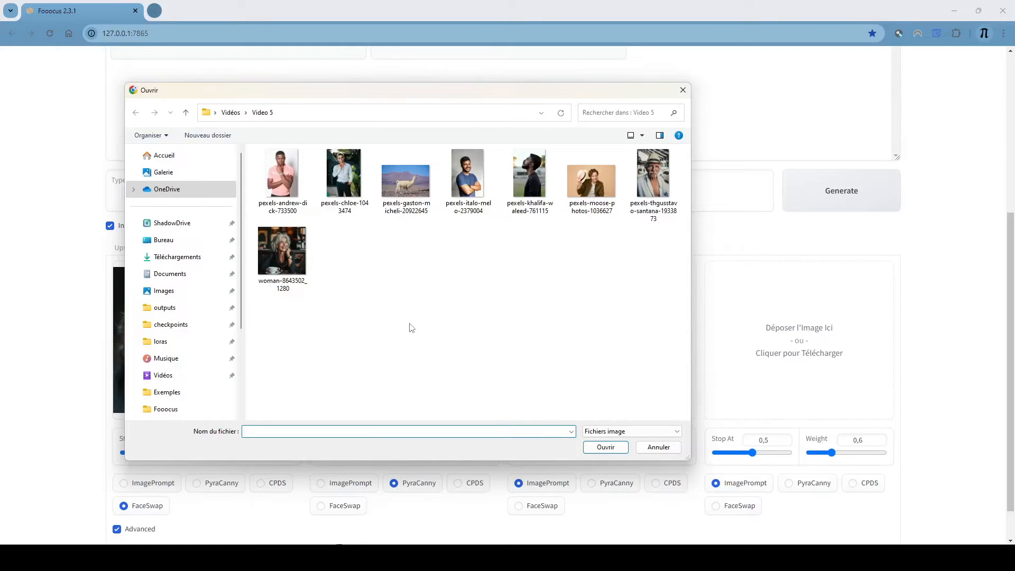
double_click(339, 183)
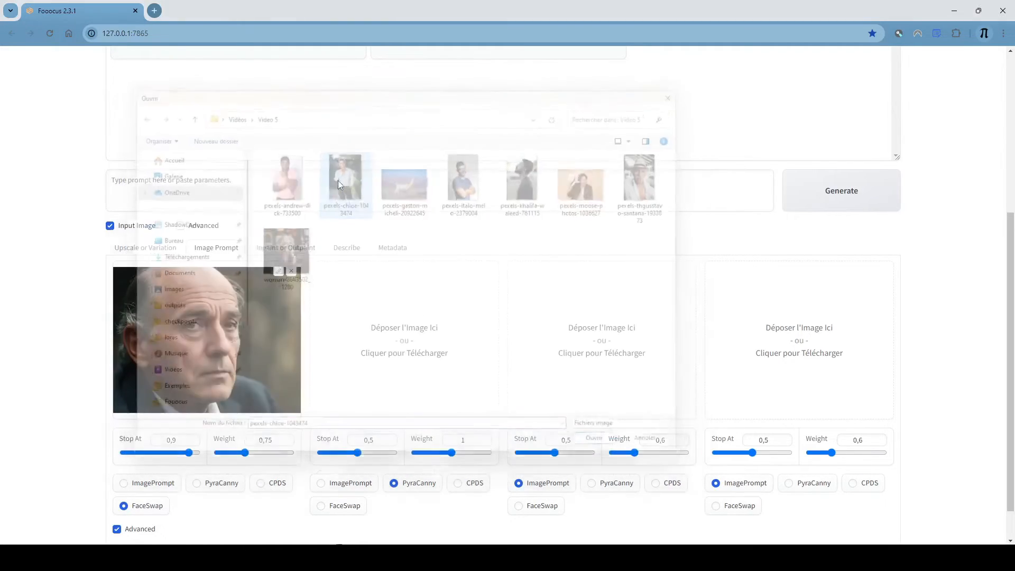
click(840, 190)
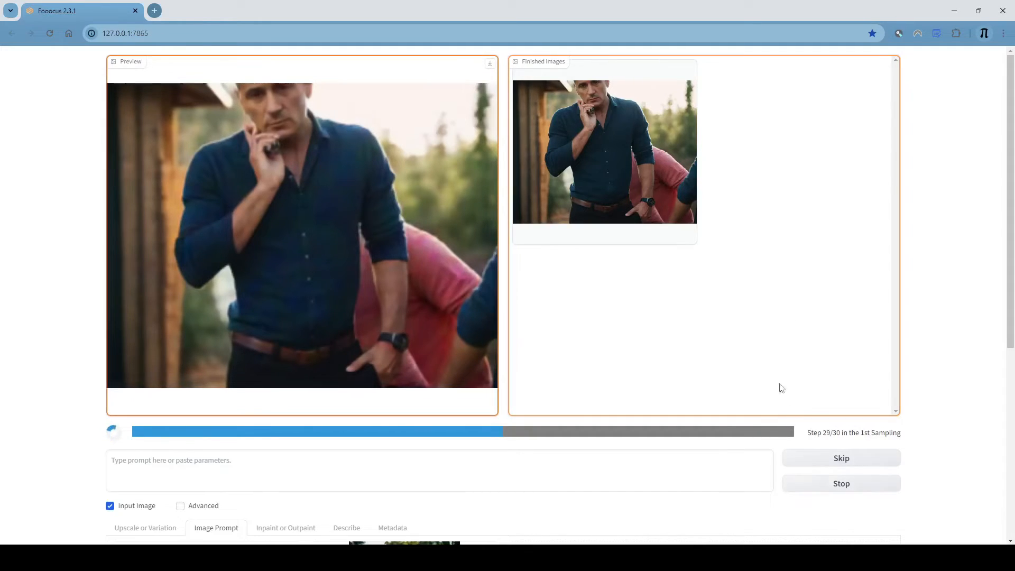
- Set the aspect ratio to 768×1280 in the advanced settings, generate new images, and hide those settings again
scroll(322, 287, down, 3)
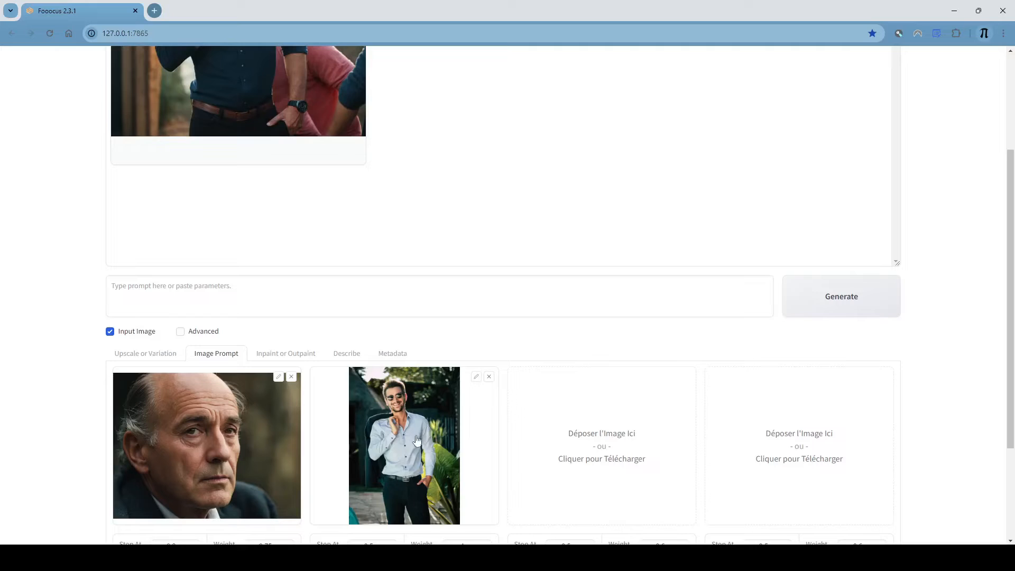
scroll(306, 434, up, 2)
click(181, 437)
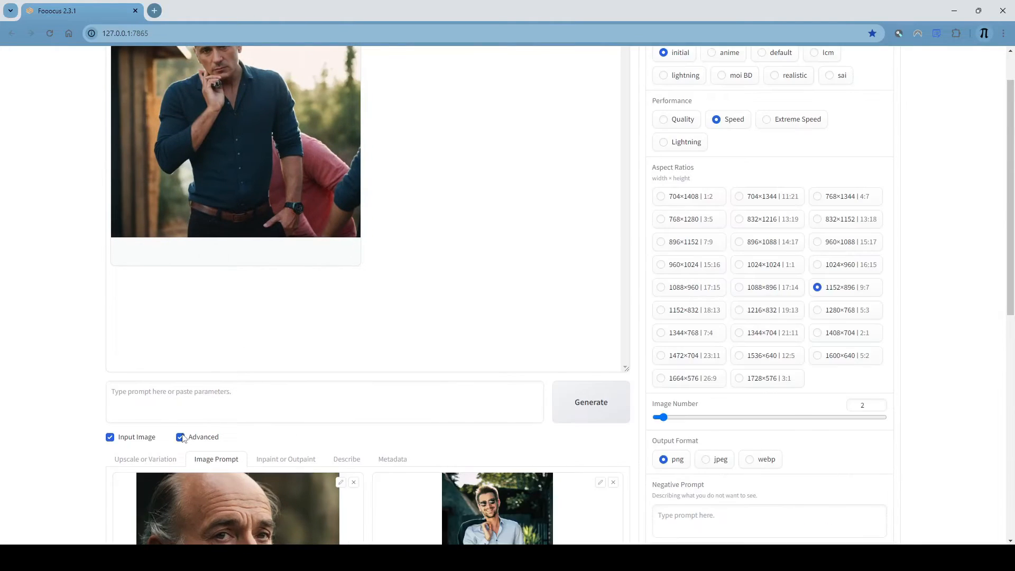
click(697, 243)
click(695, 222)
click(613, 405)
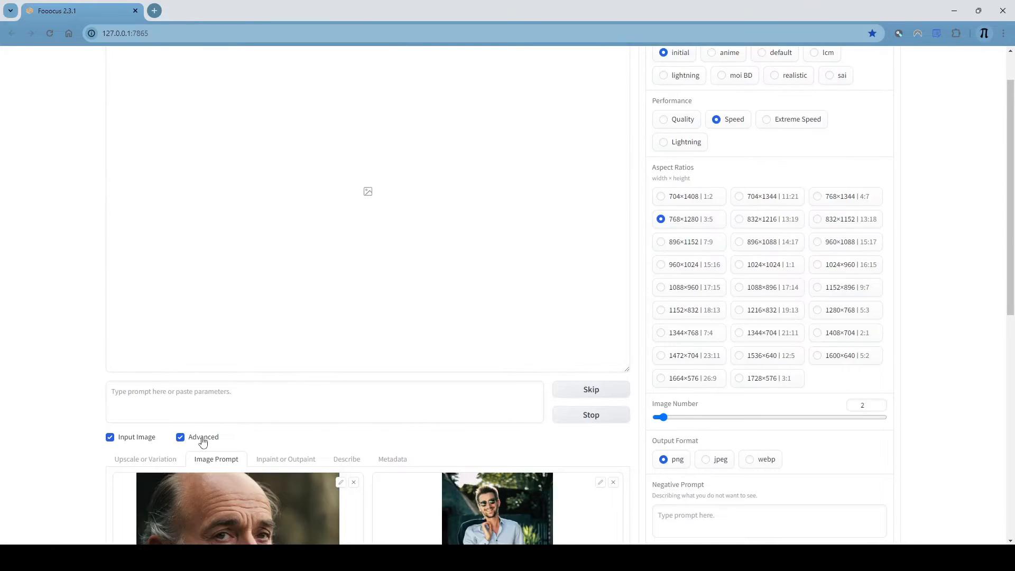
click(180, 438)
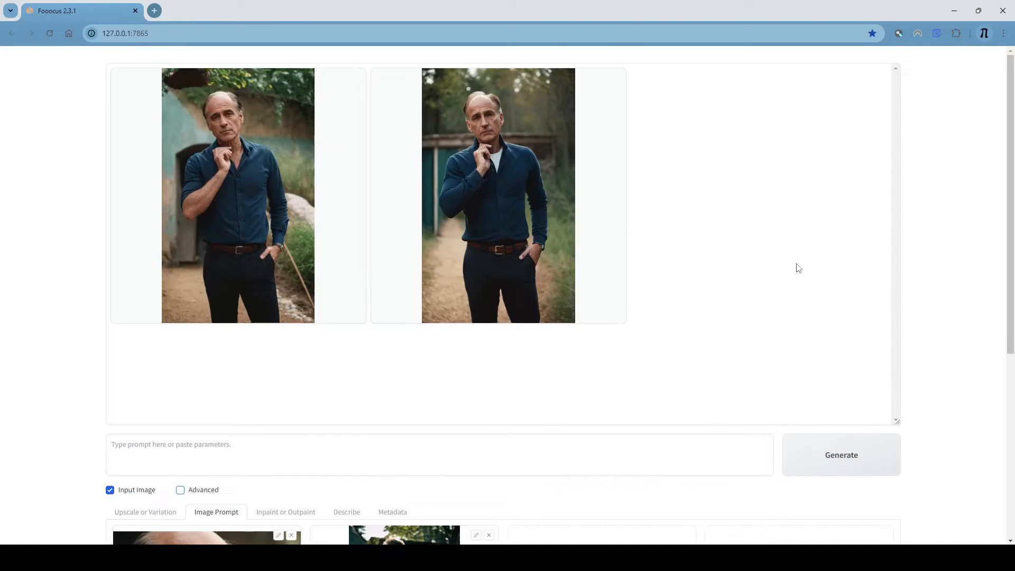
- Compare the two generated portrait images with the face photo and the pose photo in the Image Prompt slots
scroll(742, 266, down, 2)
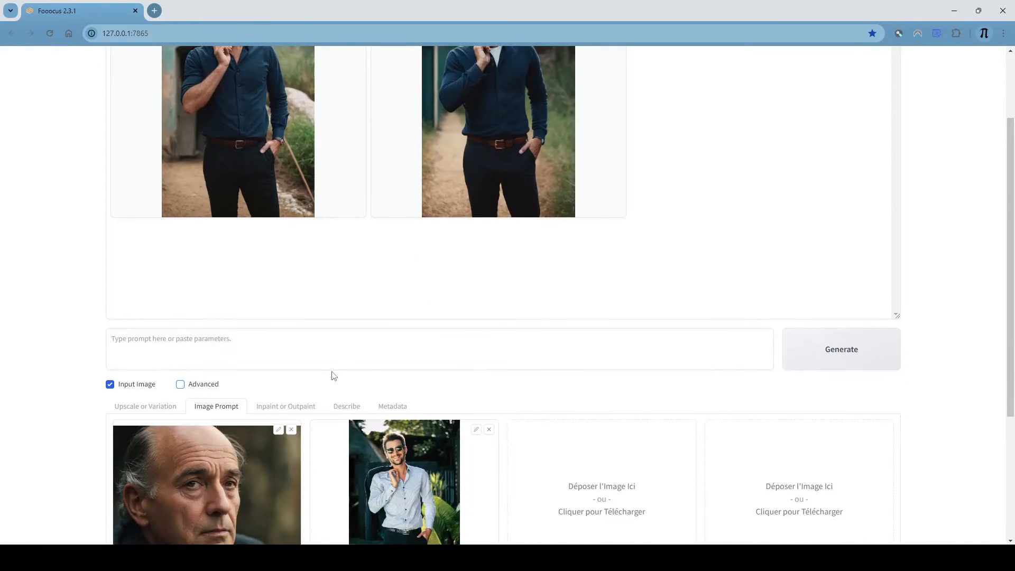
scroll(334, 375, down, 1)
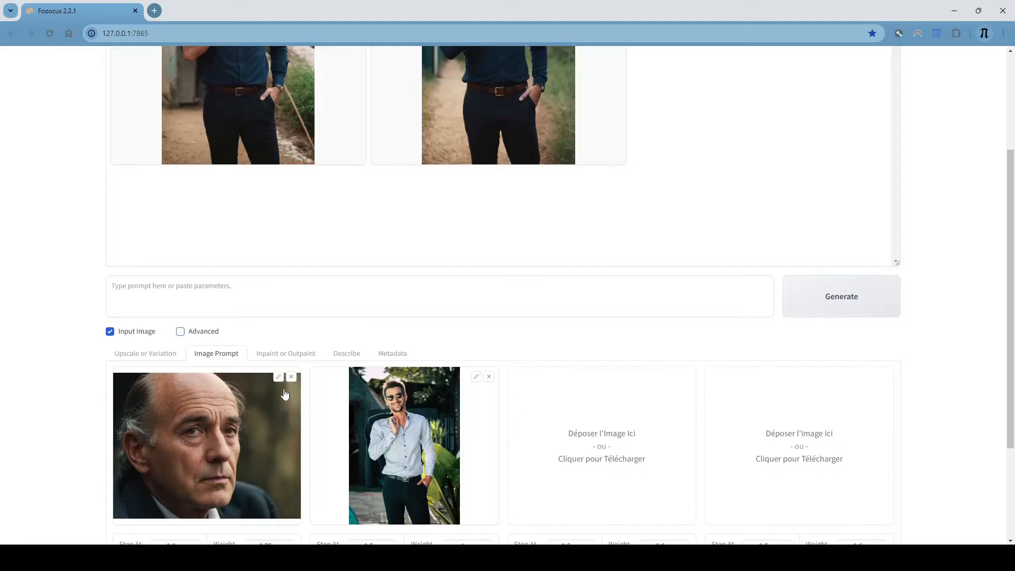
scroll(283, 395, down, 1)
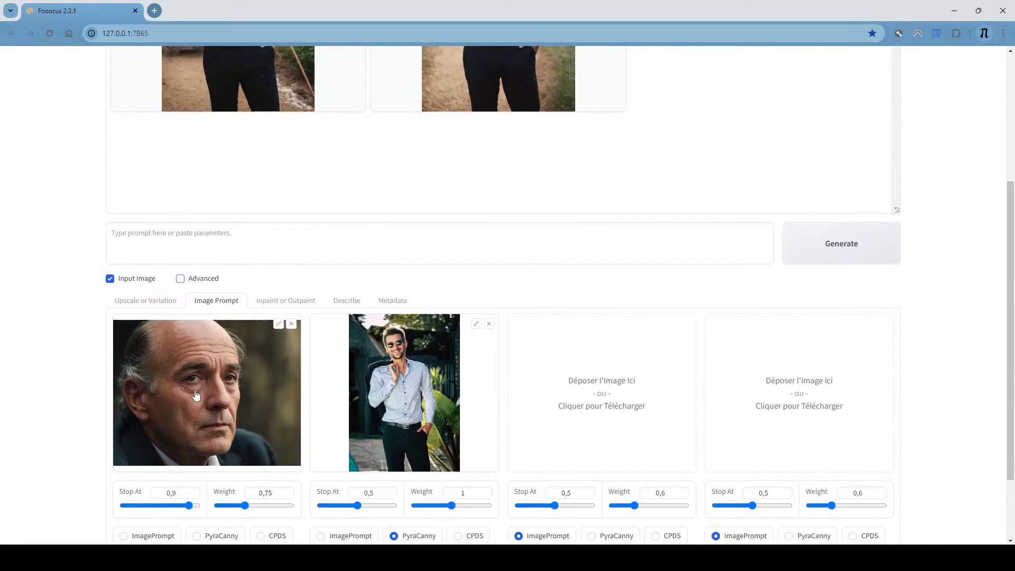
scroll(196, 396, down, 1)
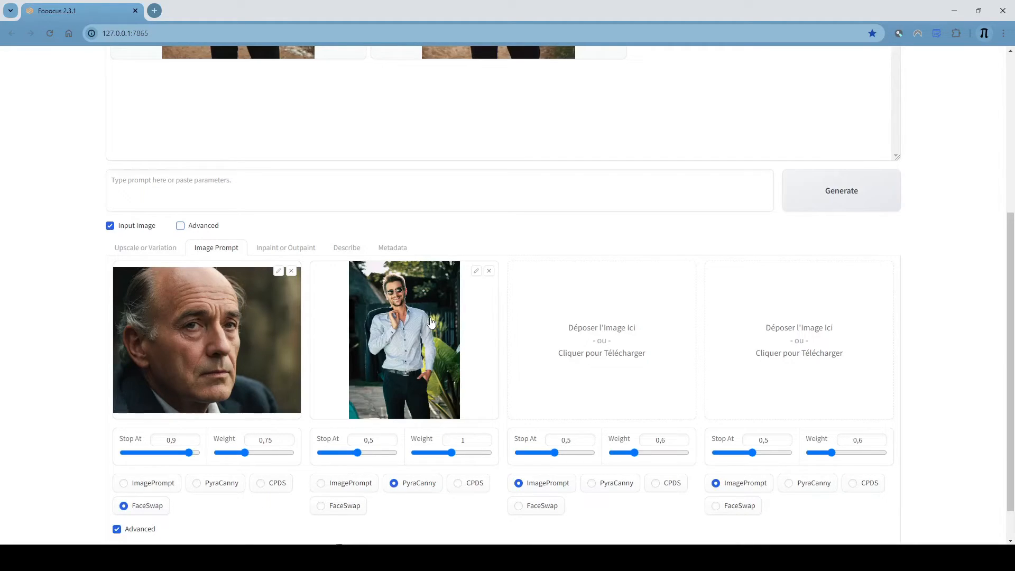
scroll(431, 321, up, 5)
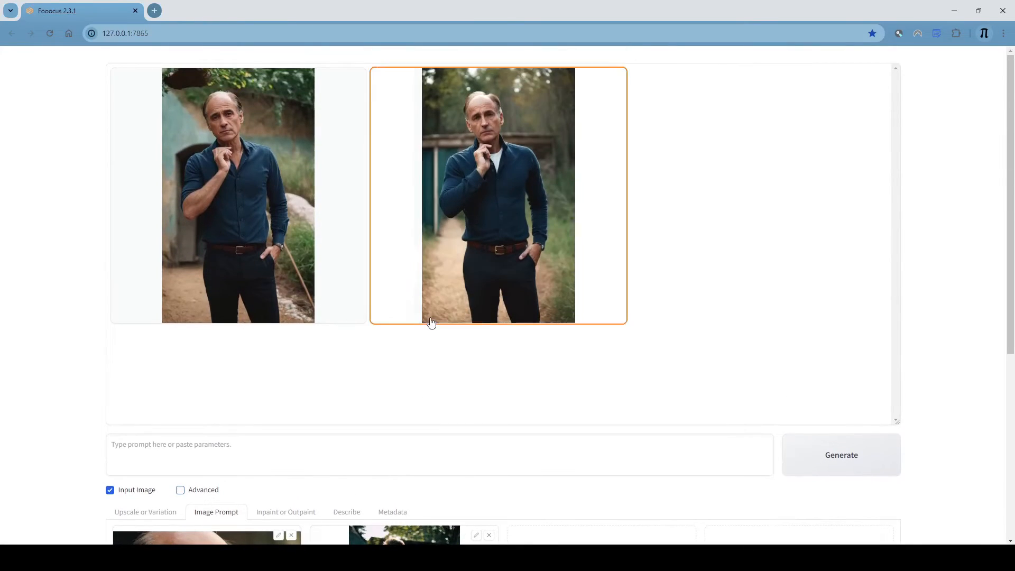
scroll(423, 330, down, 3)
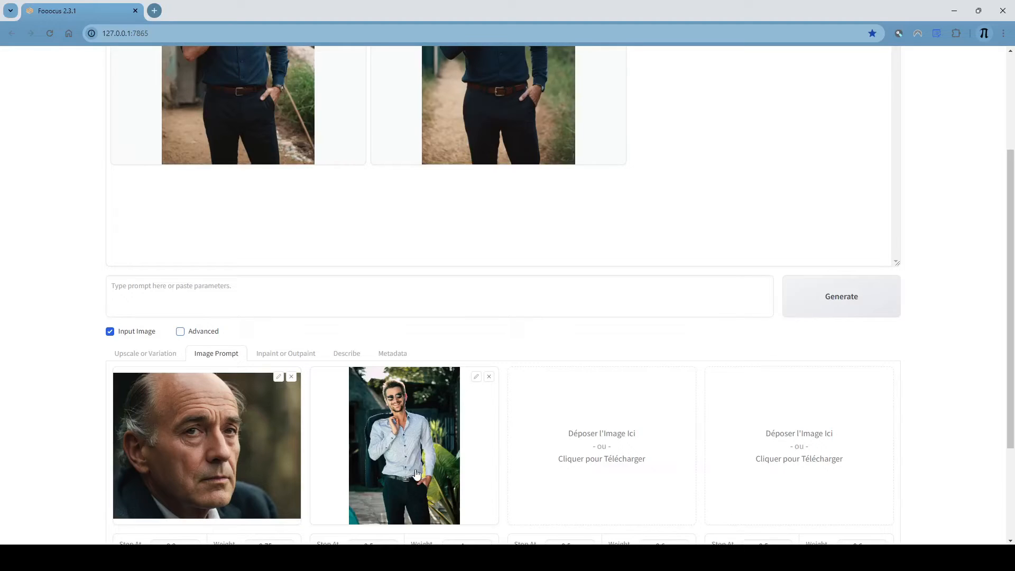
scroll(393, 423, up, 1)
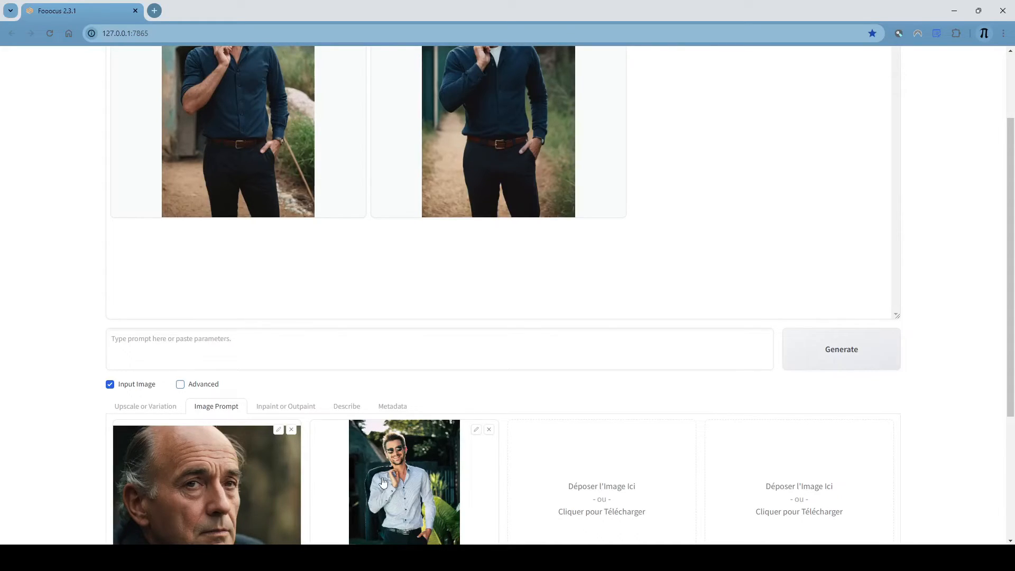
scroll(380, 484, up, 2)
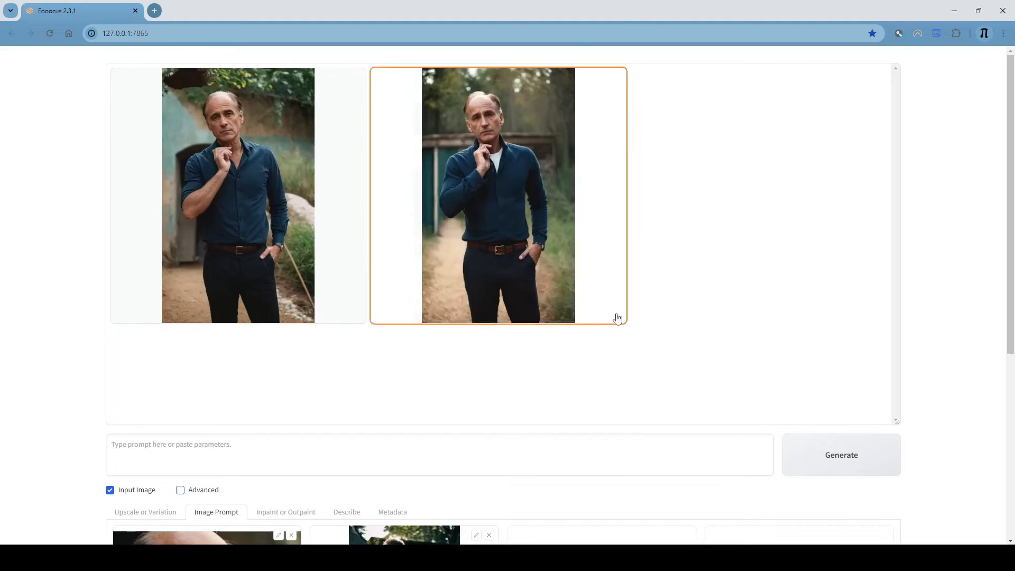
- Replace the second Image Prompt photo with the Video 5 picture of the man with crossed arms, file ending 2379004
scroll(494, 356, down, 3)
click(488, 377)
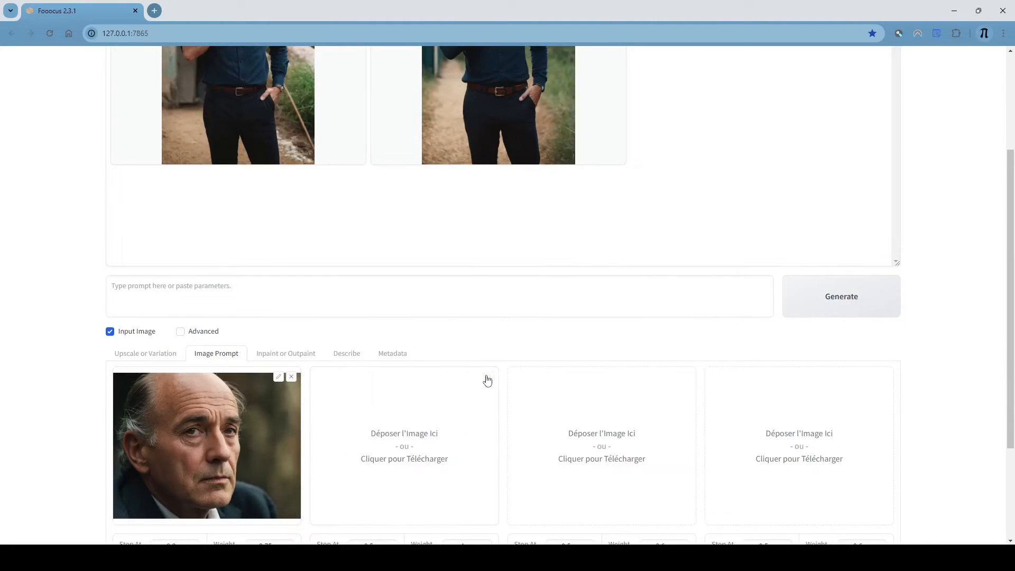
click(441, 410)
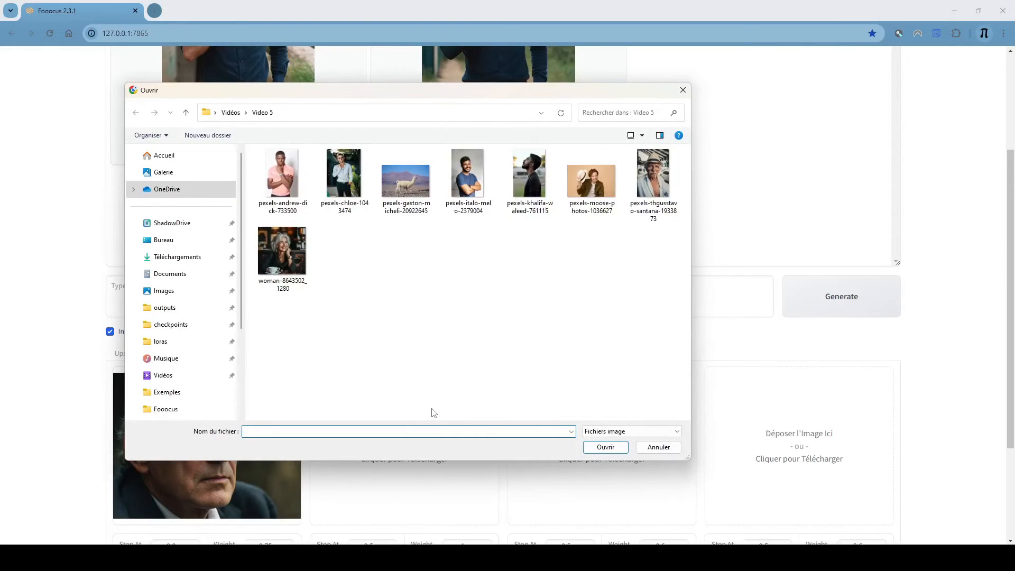
click(468, 174)
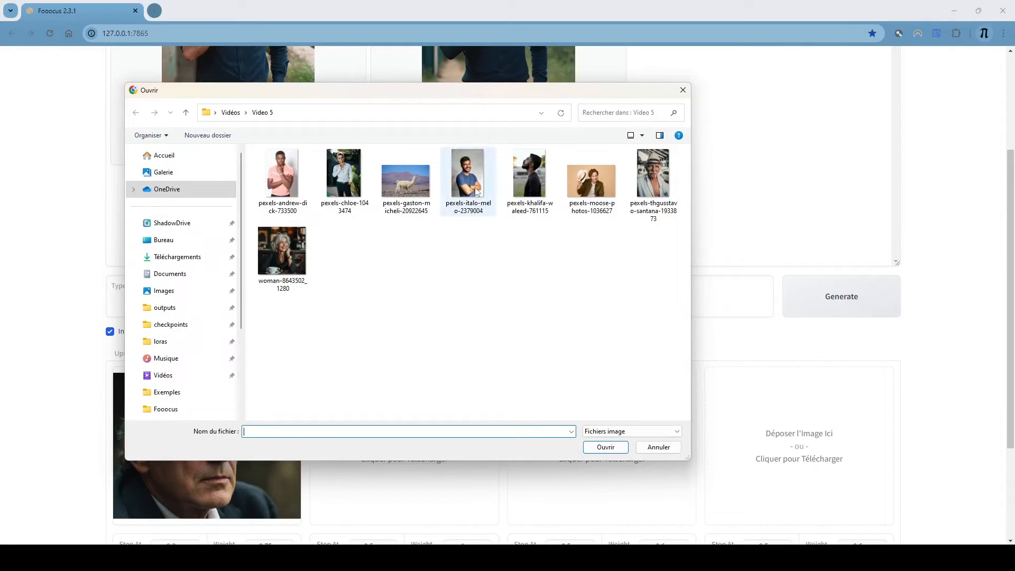
double_click(468, 174)
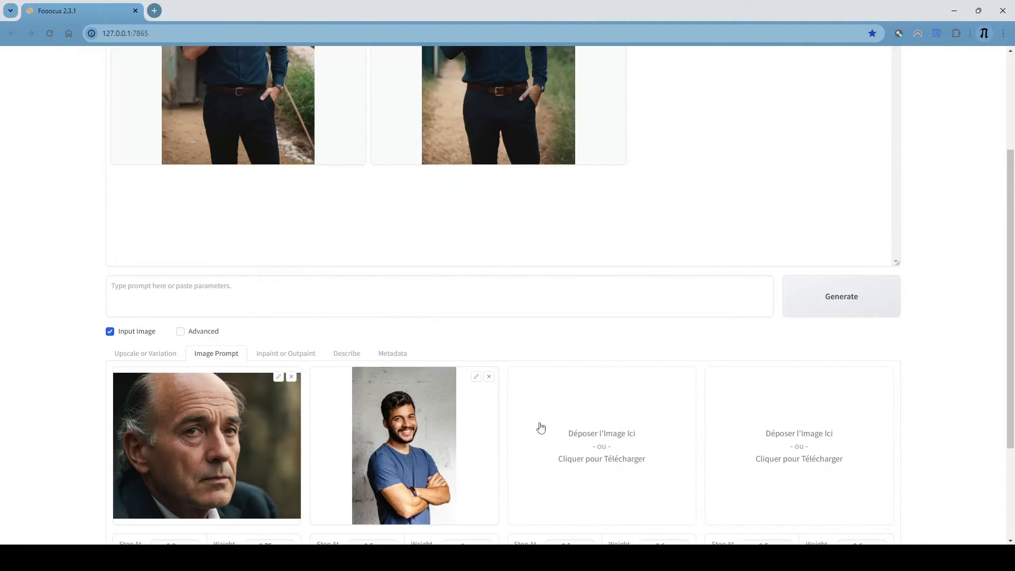
- Load the Video 5 picture of the man with crossed arms, file ending 2379004, into the third Image Prompt slot as well
click(550, 426)
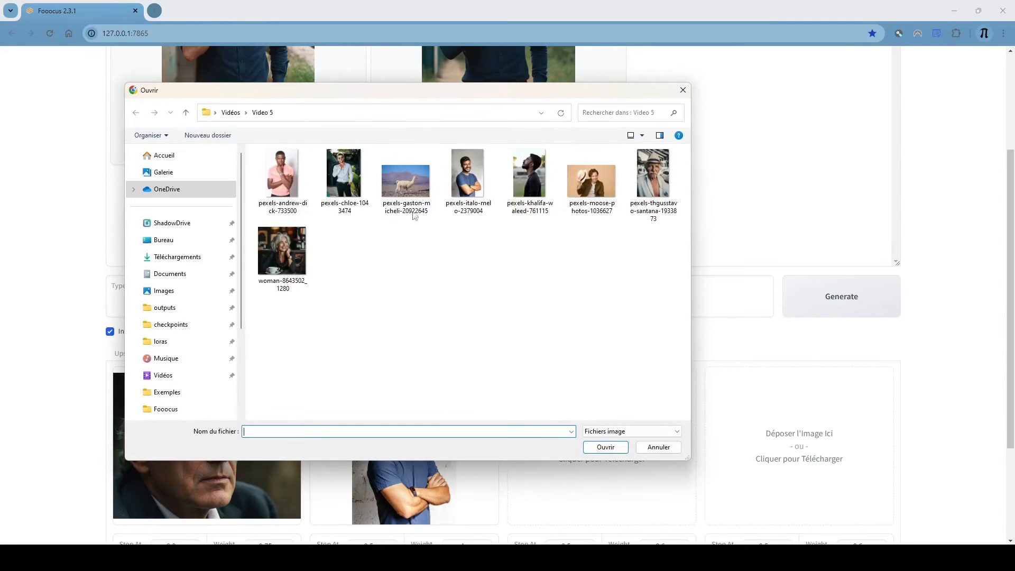
click(469, 176)
double_click(469, 176)
scroll(524, 451, down, 1)
scroll(525, 450, down, 1)
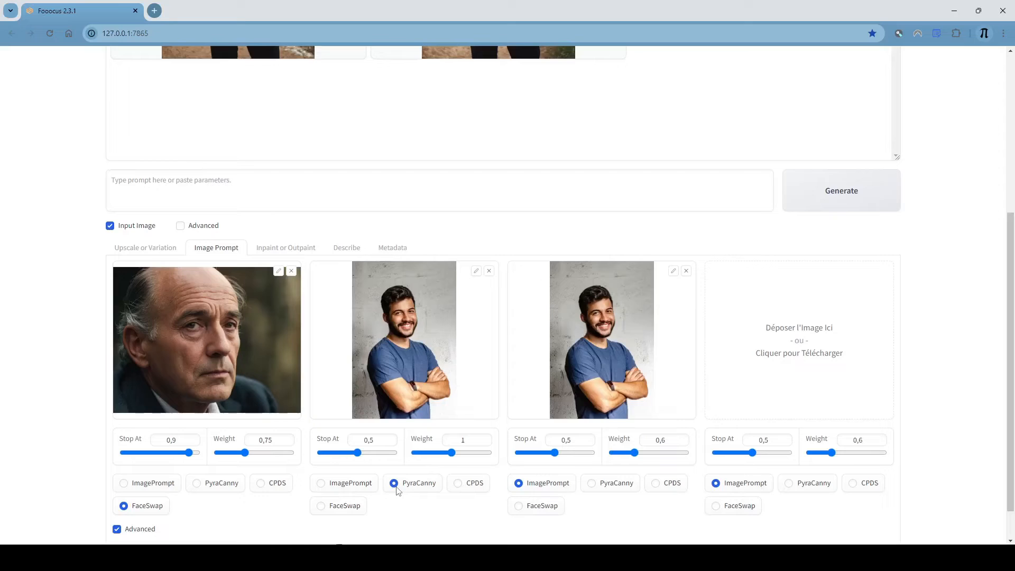
- Enter the prompt "vieil homme souriant" and generate images
scroll(399, 490, up, 5)
click(311, 449)
text(vieil homme souriant)
key(ctrl+Return)
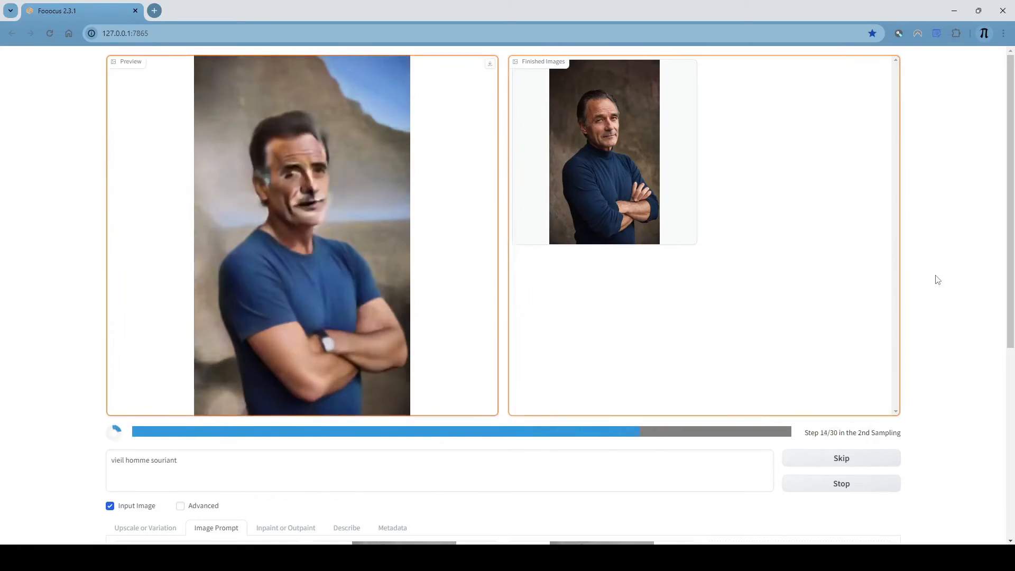
- Compare the two generated crossed-arms portraits with the reference photos and view each at full size
scroll(930, 283, down, 3)
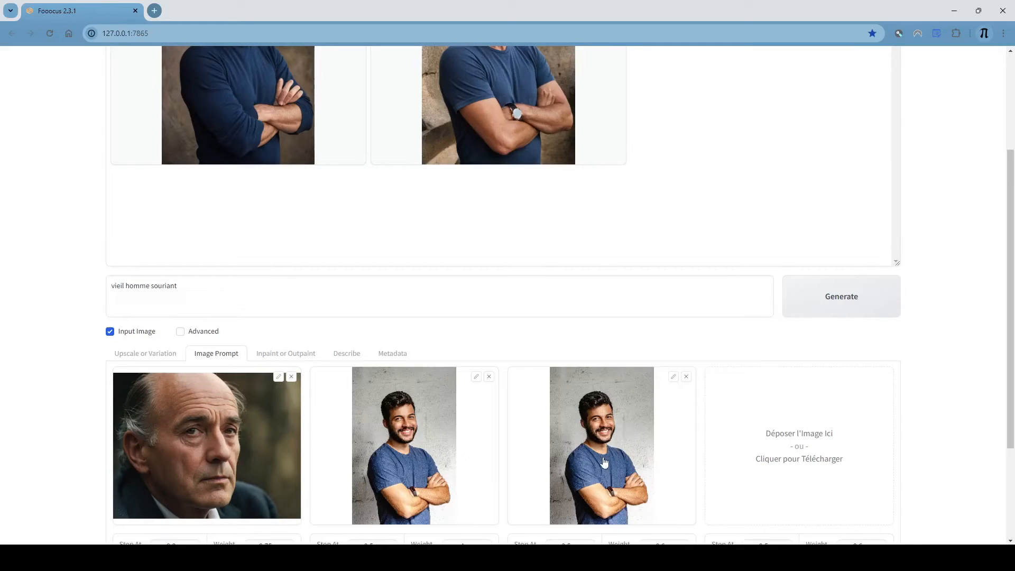
scroll(585, 476, down, 1)
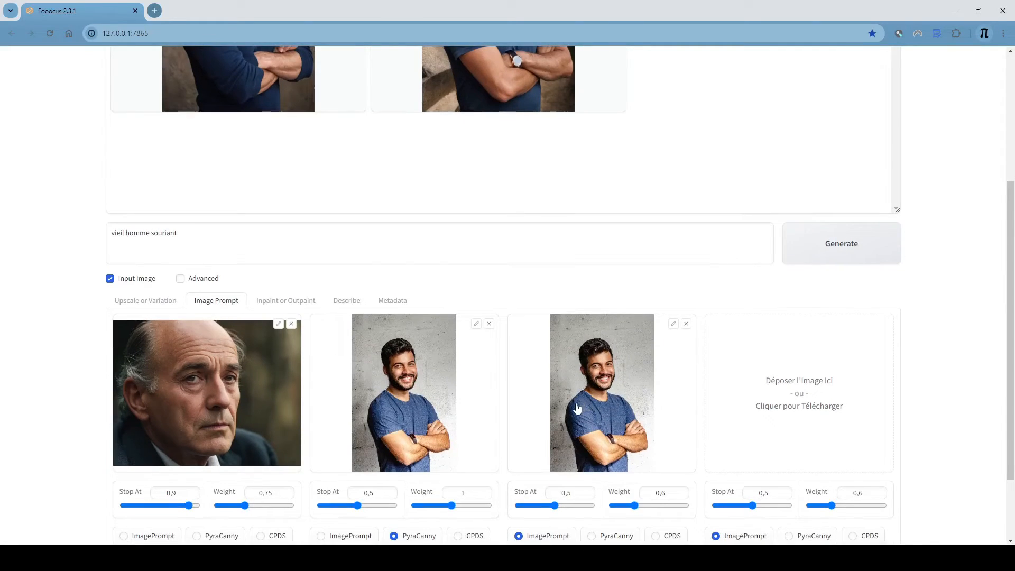
scroll(591, 442, up, 1)
scroll(591, 442, up, 4)
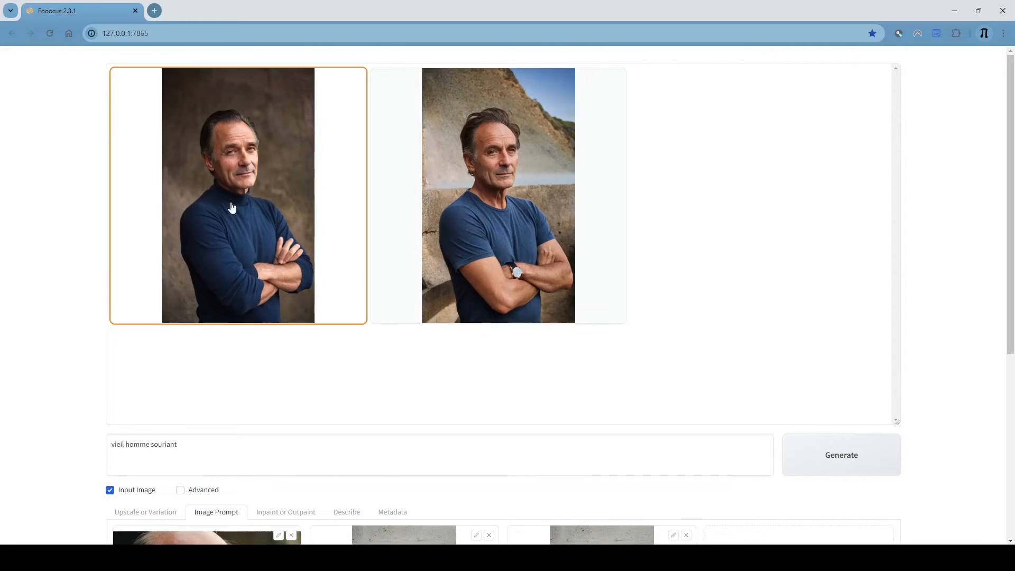
click(258, 208)
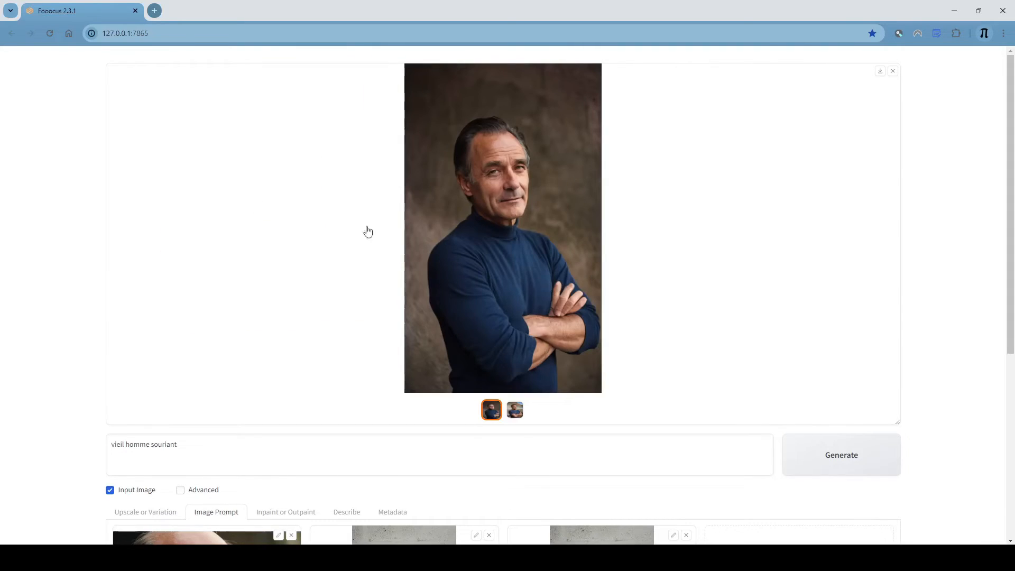
click(581, 219)
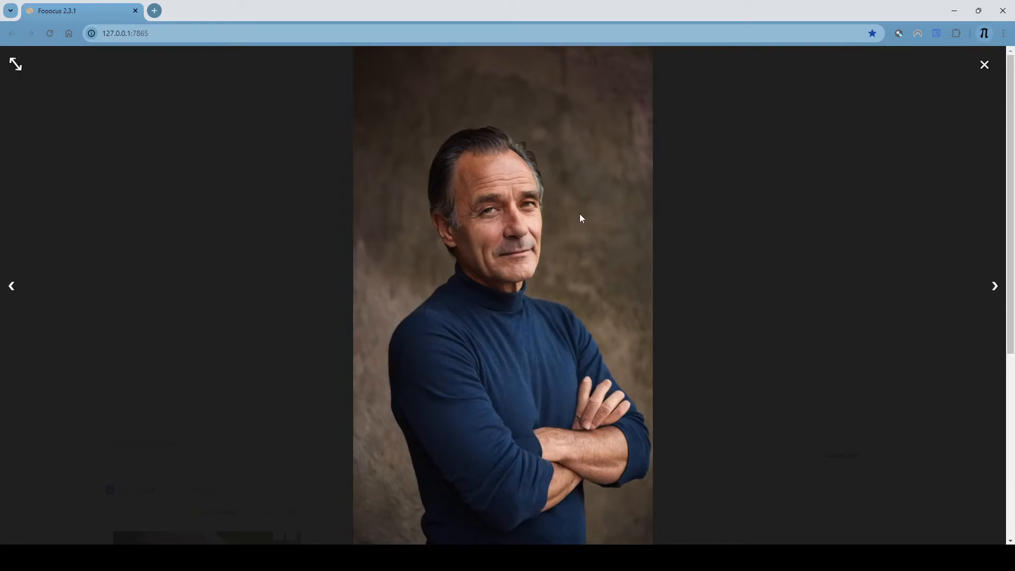
key(Right)
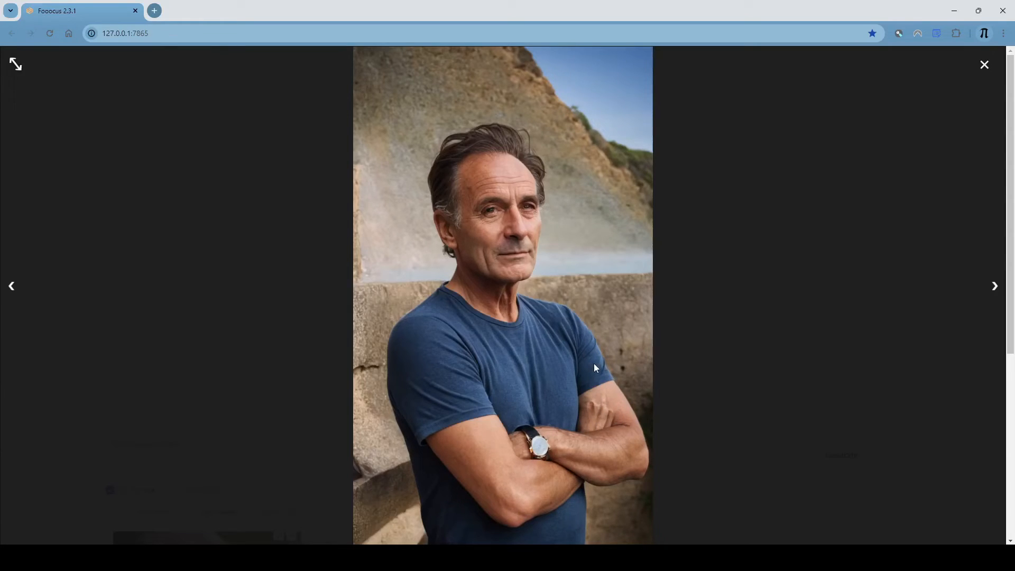
key(Right)
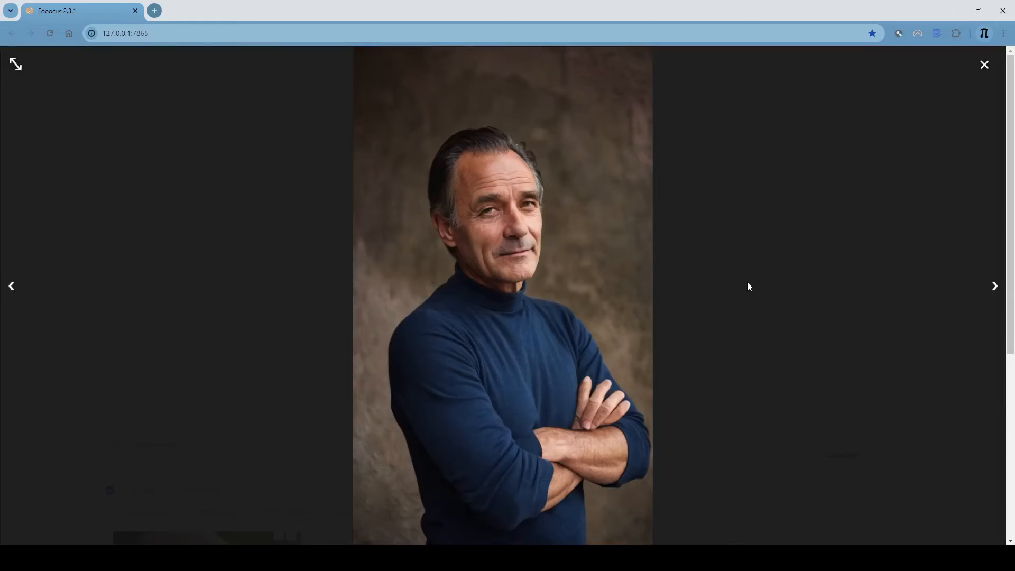
click(983, 65)
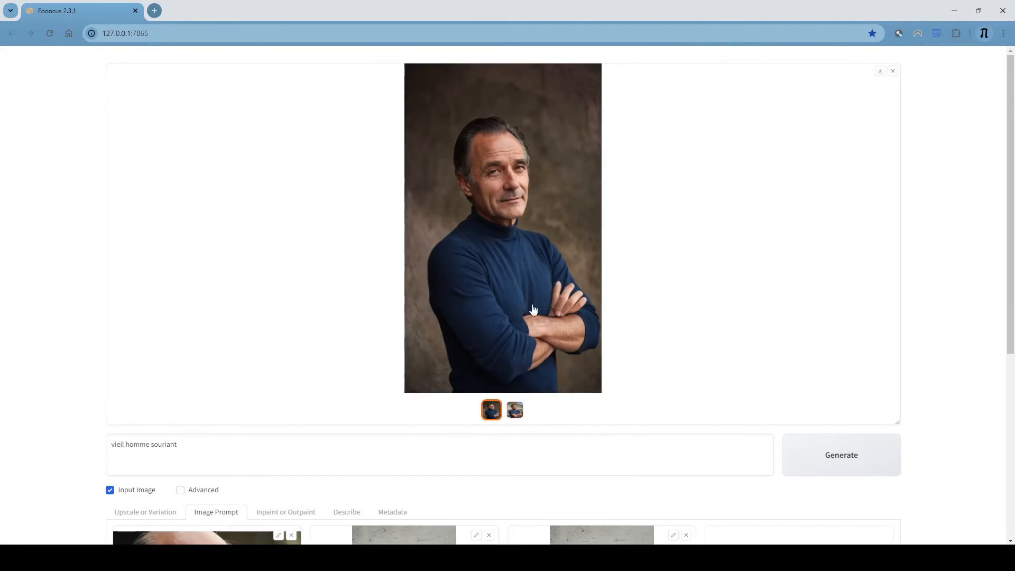
- Remove the crossed-arms photo from the second Image Prompt slot and generate images with the remaining two references
scroll(512, 337, down, 3)
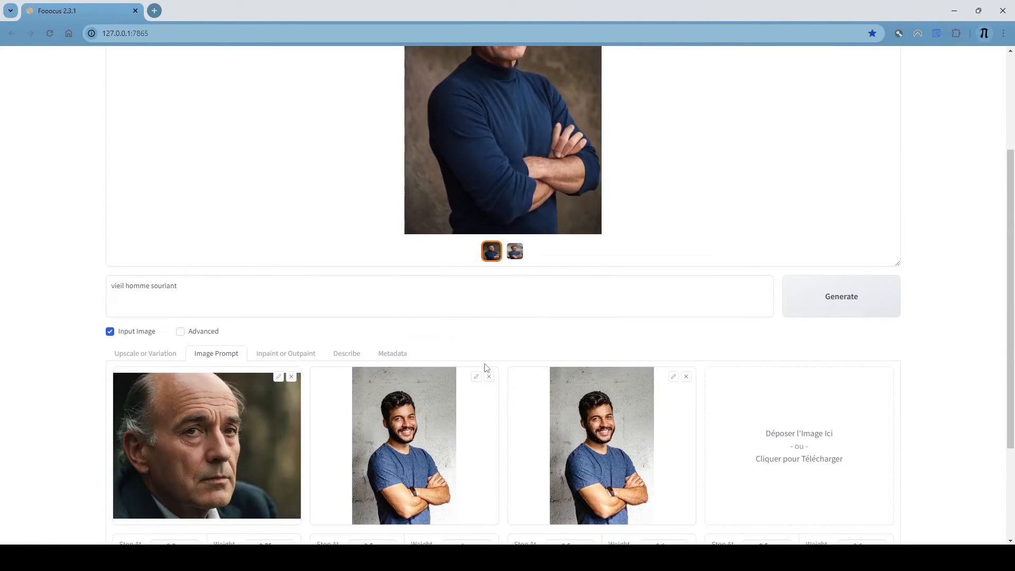
scroll(486, 367, down, 1)
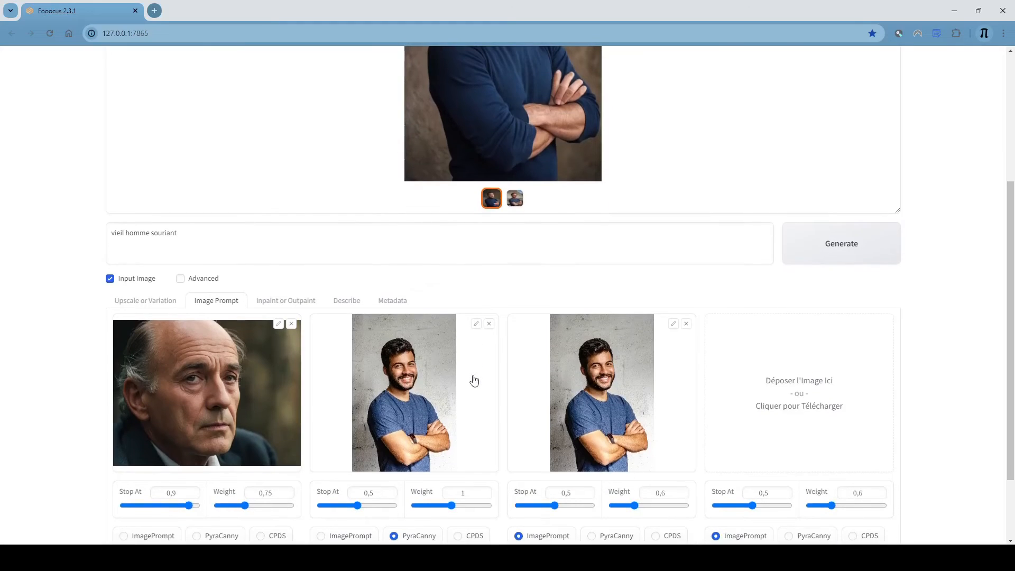
click(489, 324)
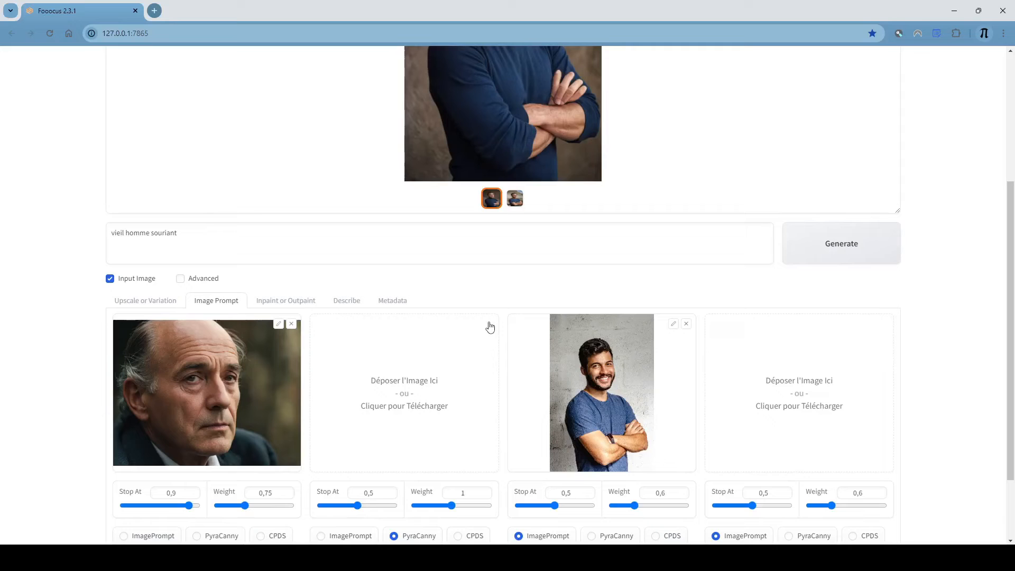
click(865, 249)
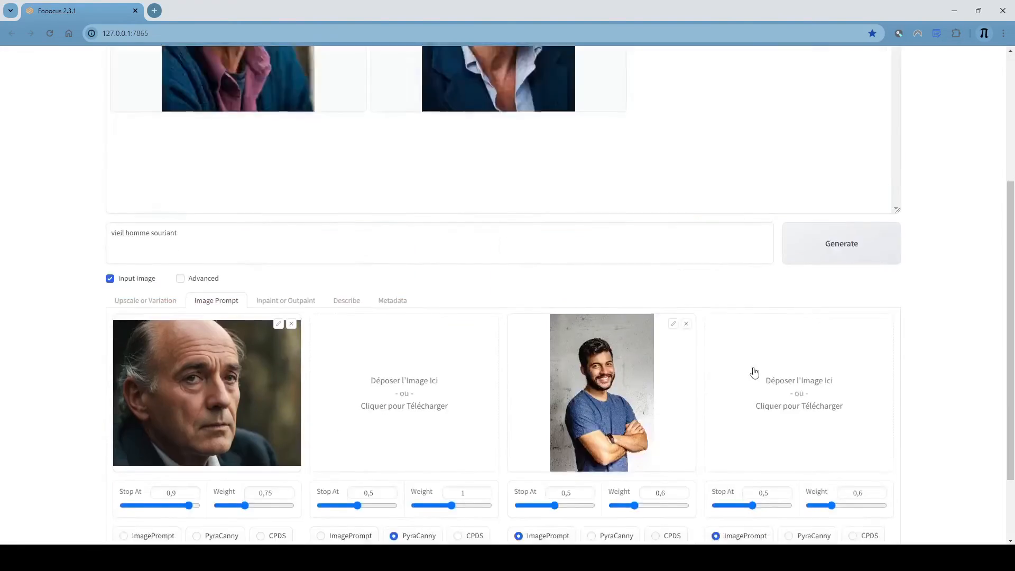
- Remove the crossed-arms photo from the third Image Prompt slot
scroll(753, 369, down, 4)
click(687, 323)
scroll(641, 351, up, 4)
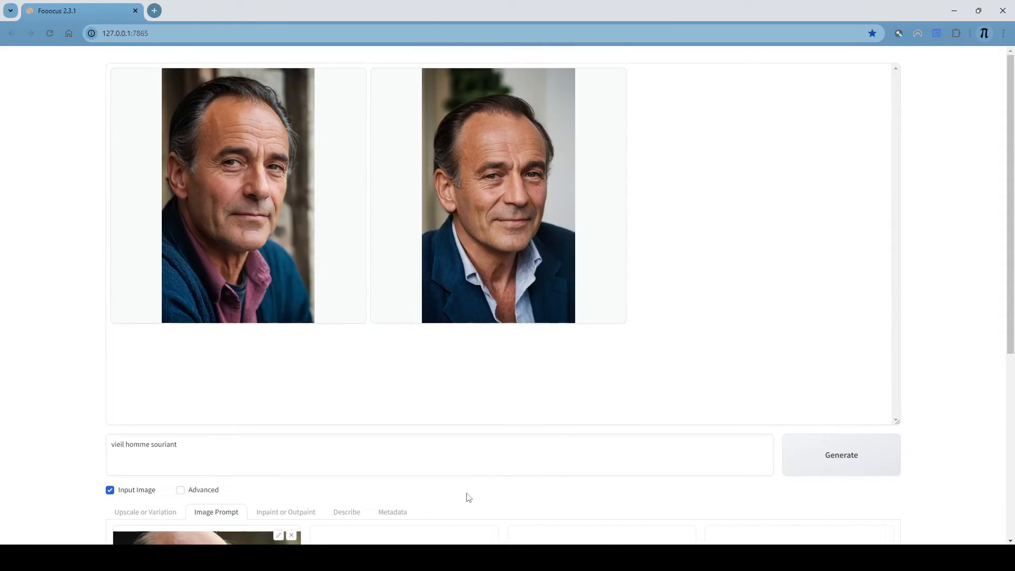
- Load the Video 5 picture of the man in a straw hat, file ending 1933873, into the second and third slots and generate images
scroll(470, 481, down, 6)
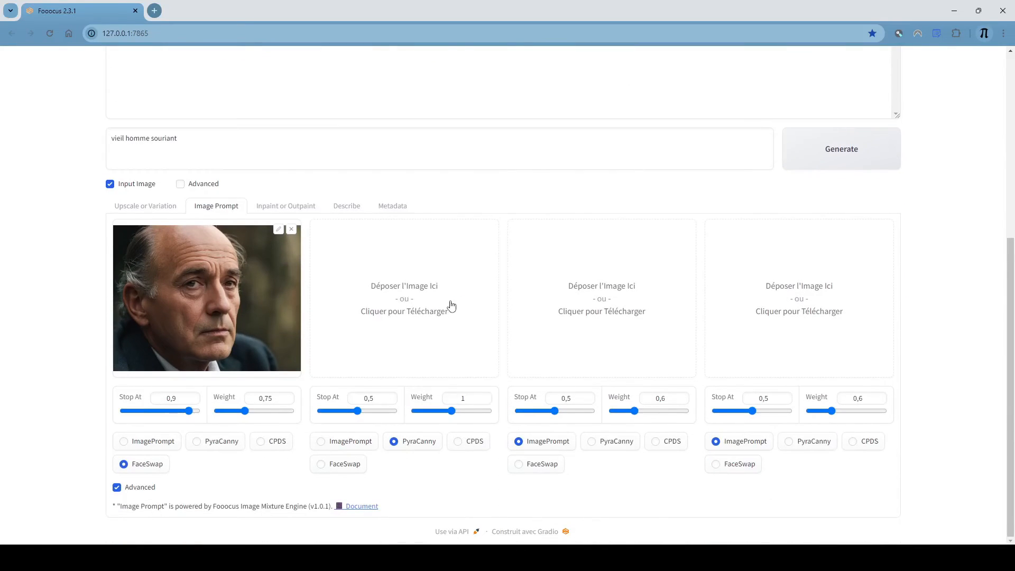
click(451, 306)
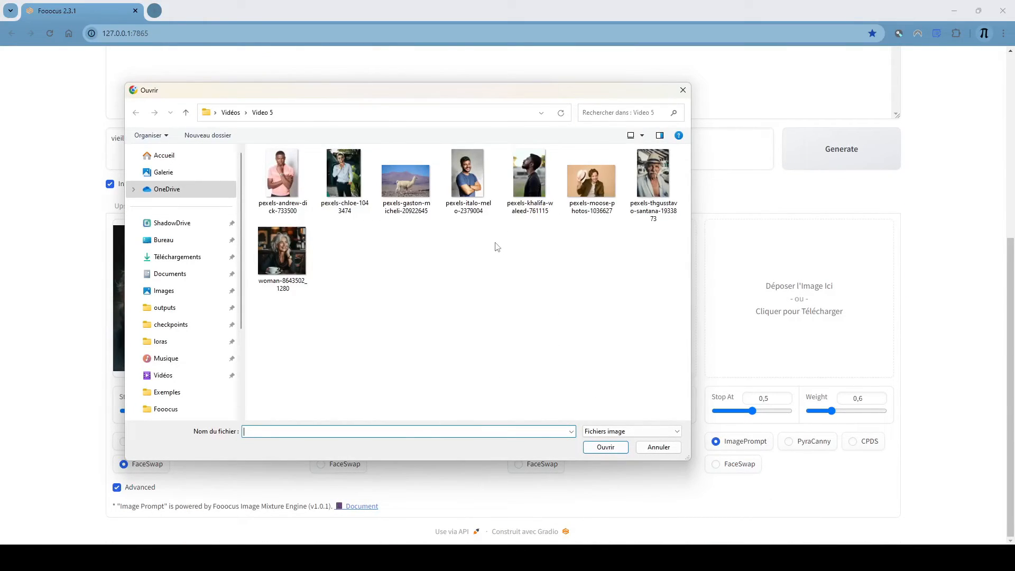
double_click(655, 176)
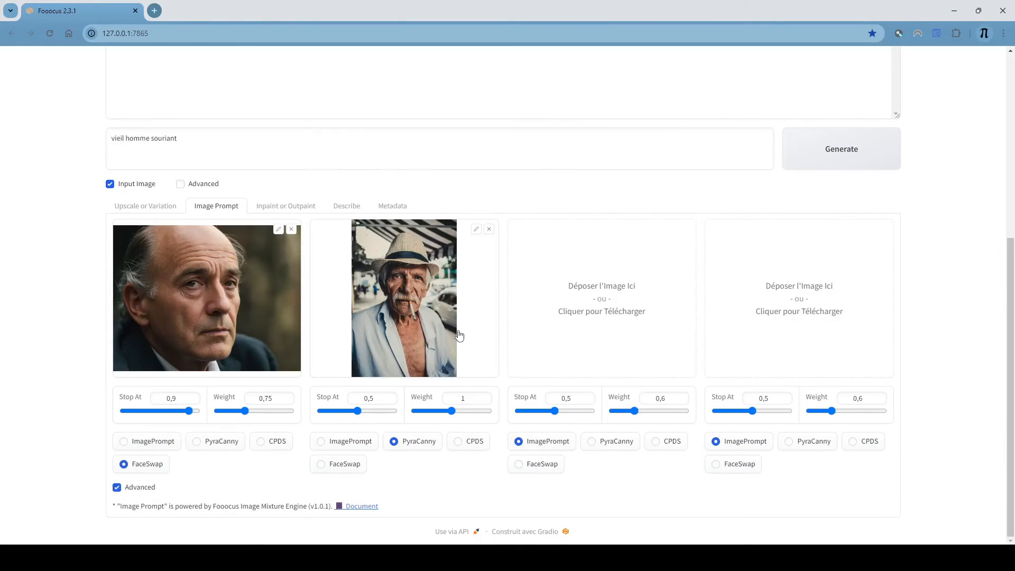
click(560, 302)
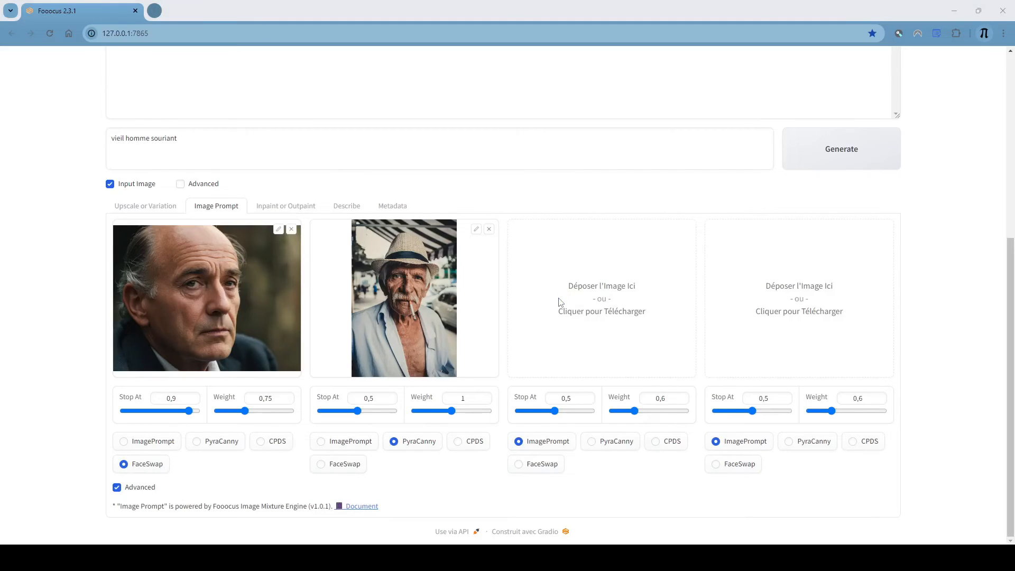
click(647, 168)
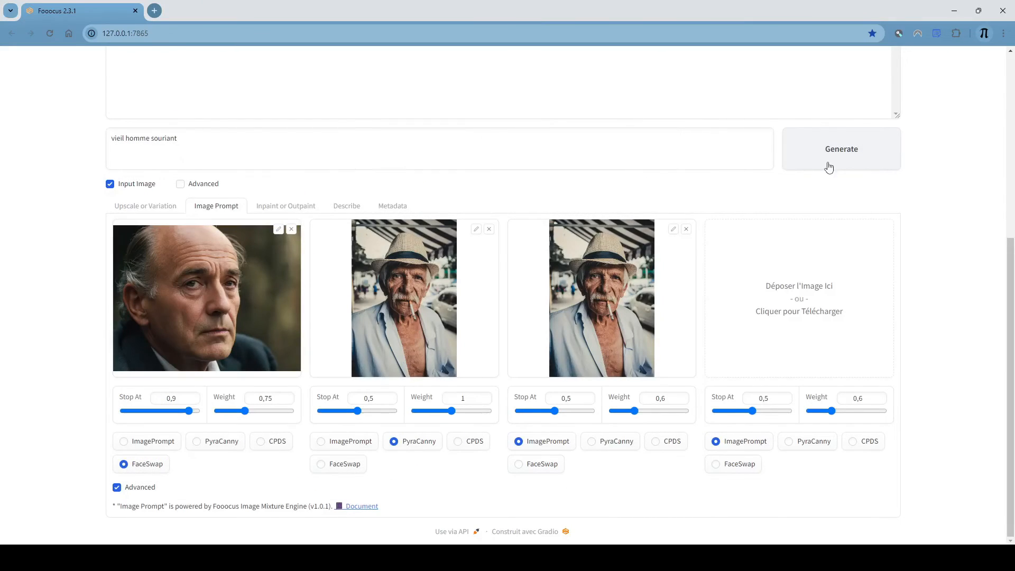
click(828, 167)
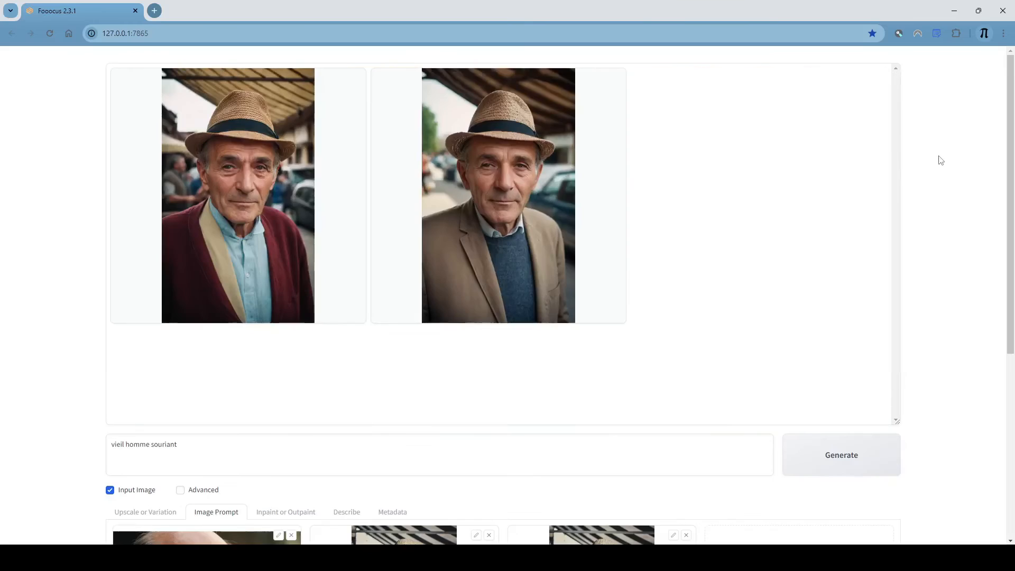
- Set the weight of the third Image Prompt photo to 0.8 and generate new images
scroll(884, 332, down, 2)
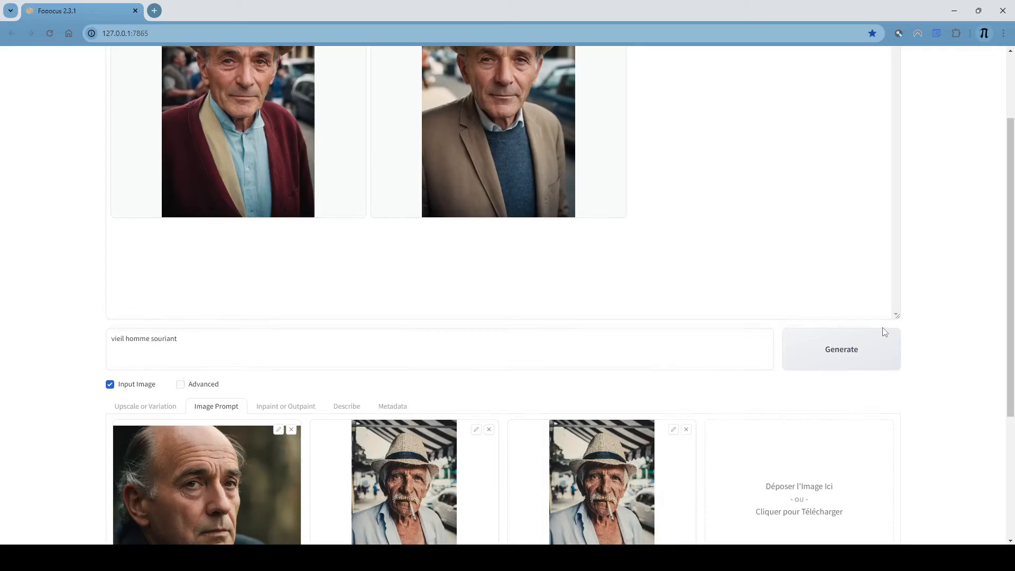
scroll(884, 332, down, 2)
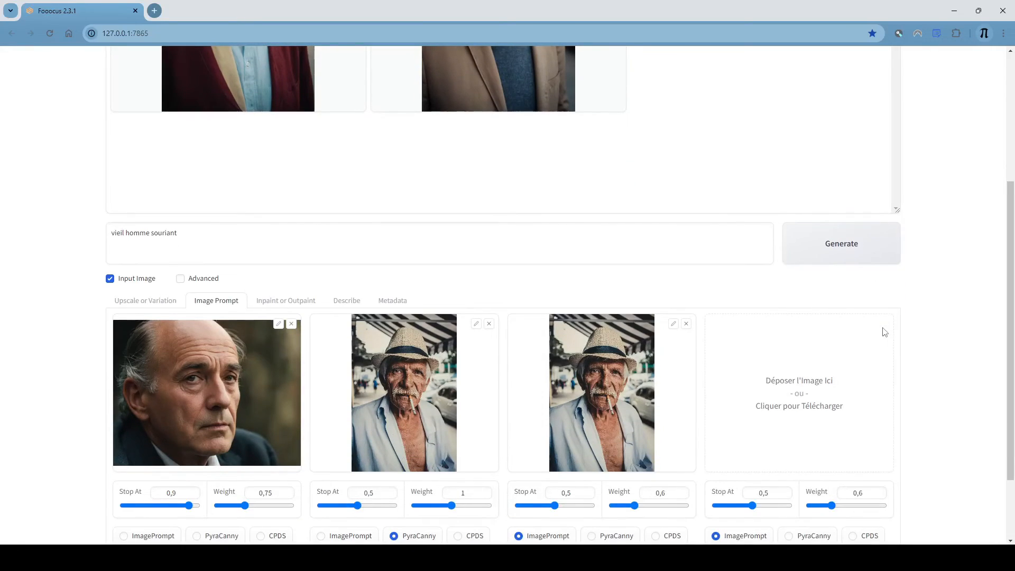
click(681, 491)
double_click(660, 492)
text(8)
click(868, 244)
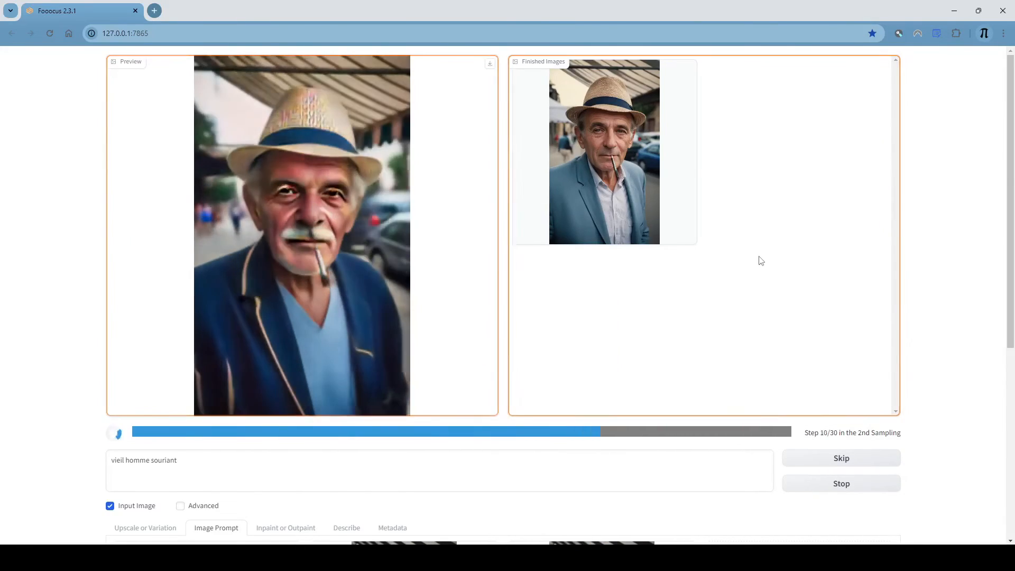
- Clear the text prompt and generate images from the reference photos alone
scroll(761, 261, down, 3)
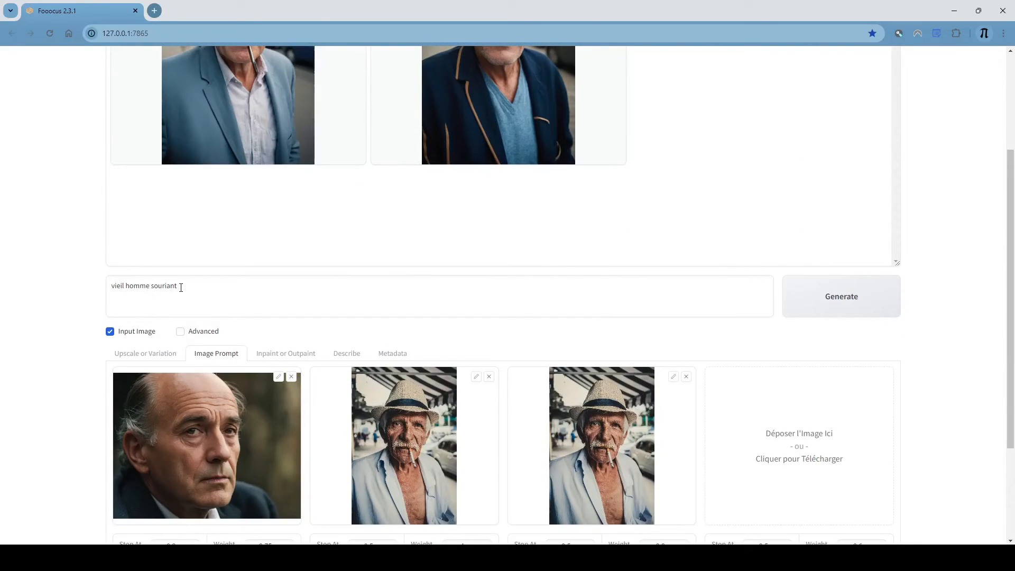
drag(181, 287, 64, 279)
key(BackSpace)
scroll(341, 356, up, 3)
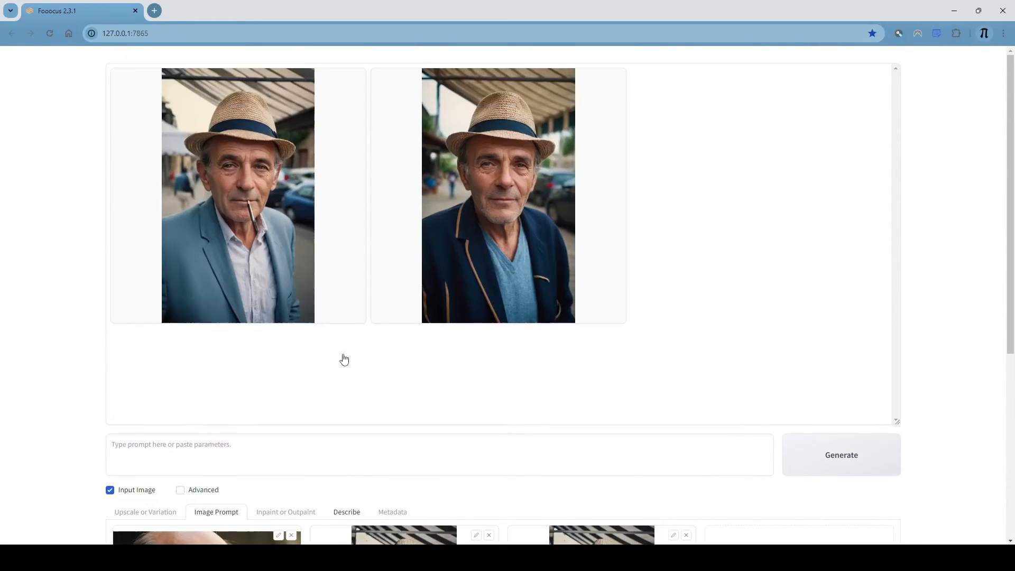
click(872, 465)
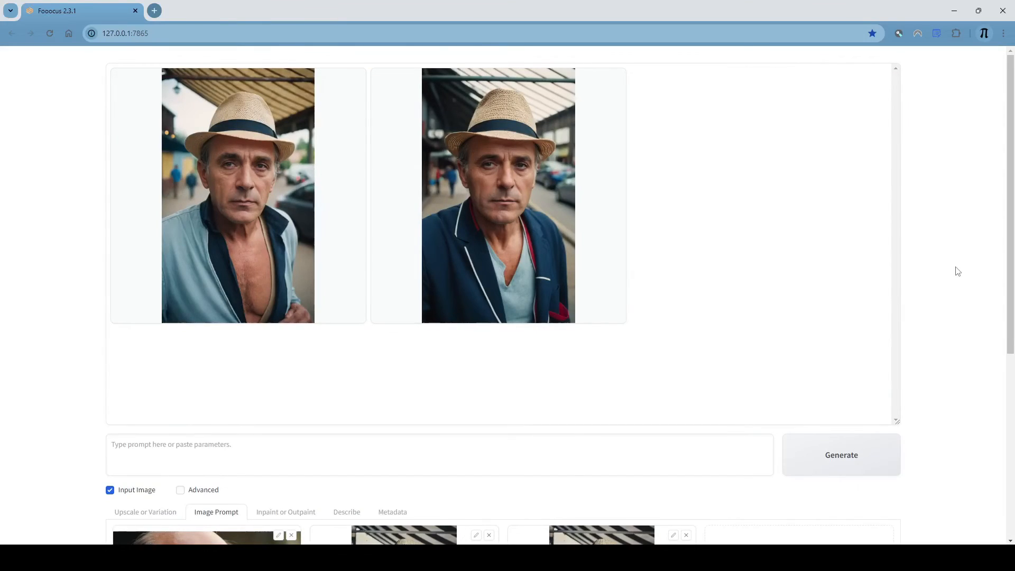
- Replace the second and third Image Prompt photos with the Video 5 picture of the man in profile, file ending 761115
scroll(958, 271, down, 3)
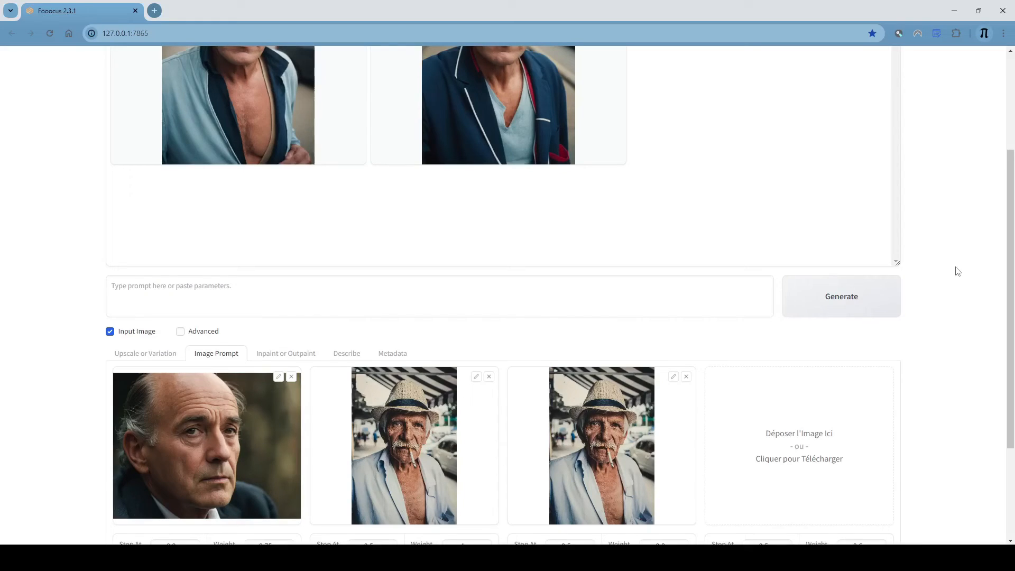
scroll(831, 386, down, 2)
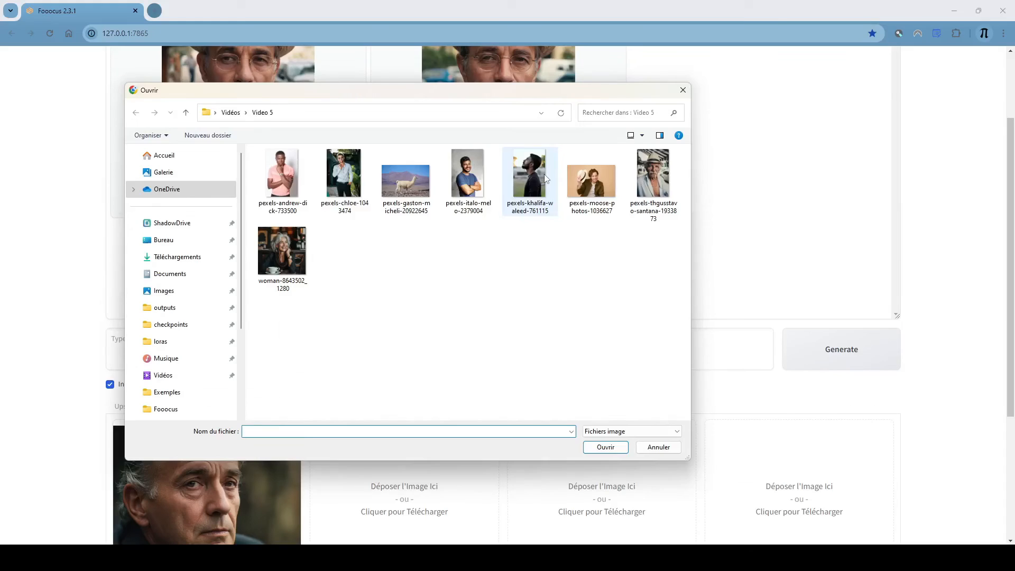
double_click(544, 173)
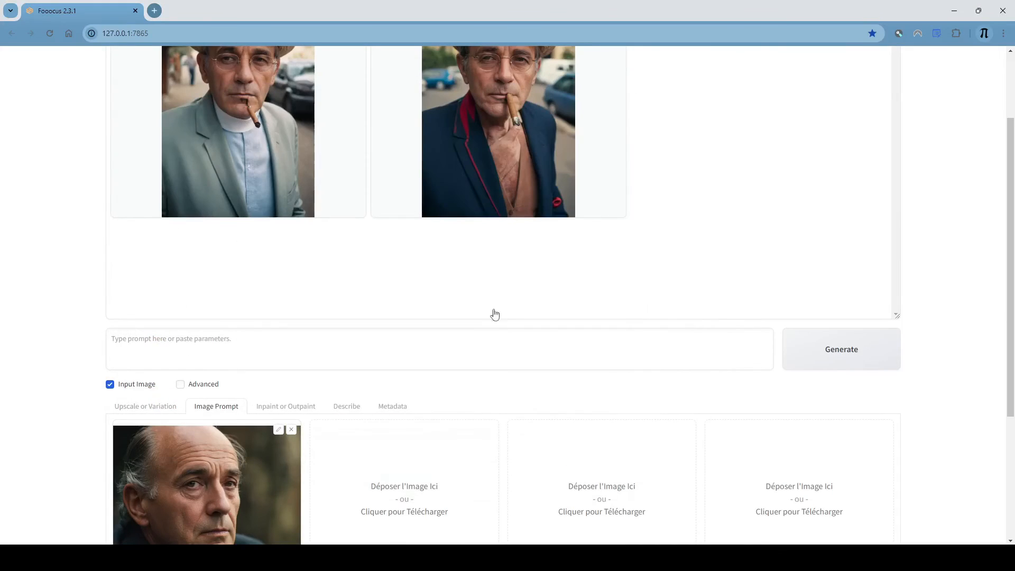
scroll(467, 395, down, 3)
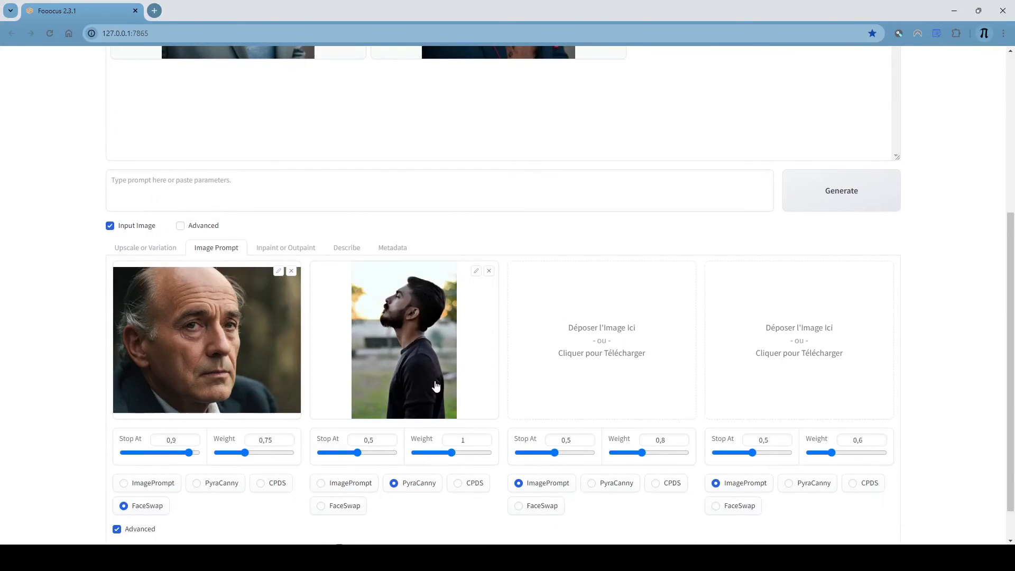
click(582, 344)
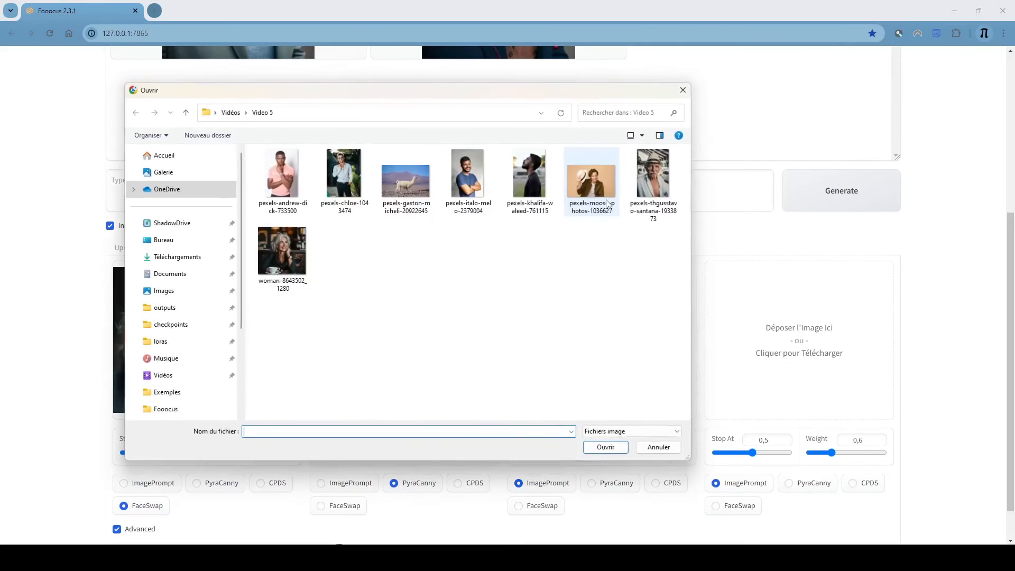
double_click(525, 186)
- Set the weight of the third Image Prompt photo to 0.7 and generate images from the profile pose references
scroll(655, 379, up, 5)
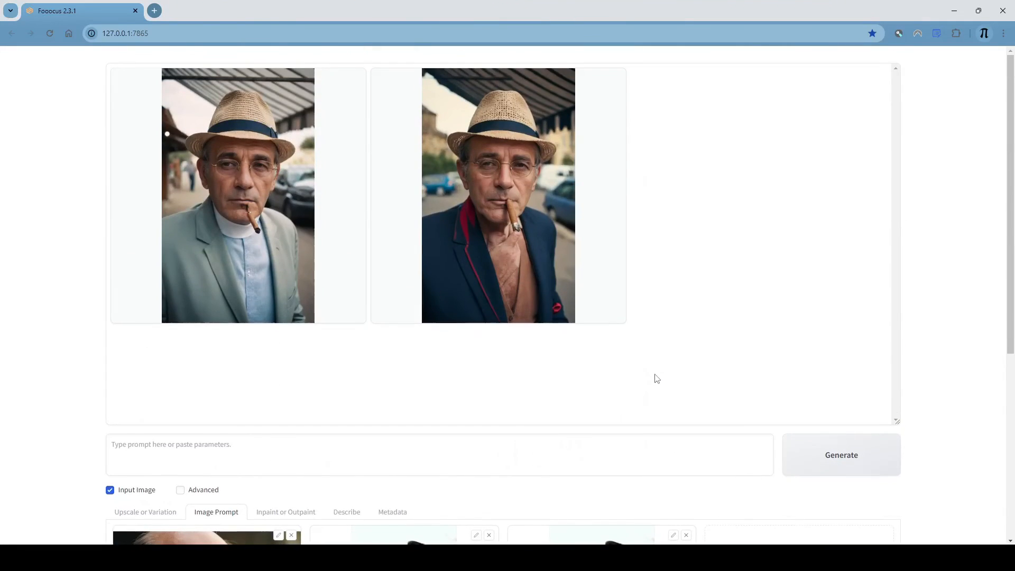
scroll(655, 379, down, 5)
click(665, 439)
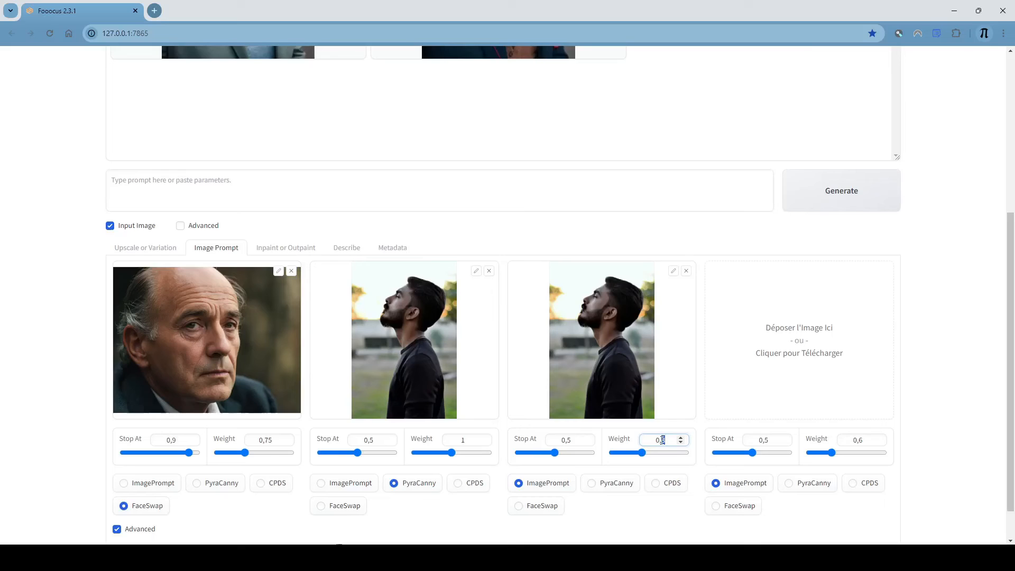
scroll(834, 344, up, 5)
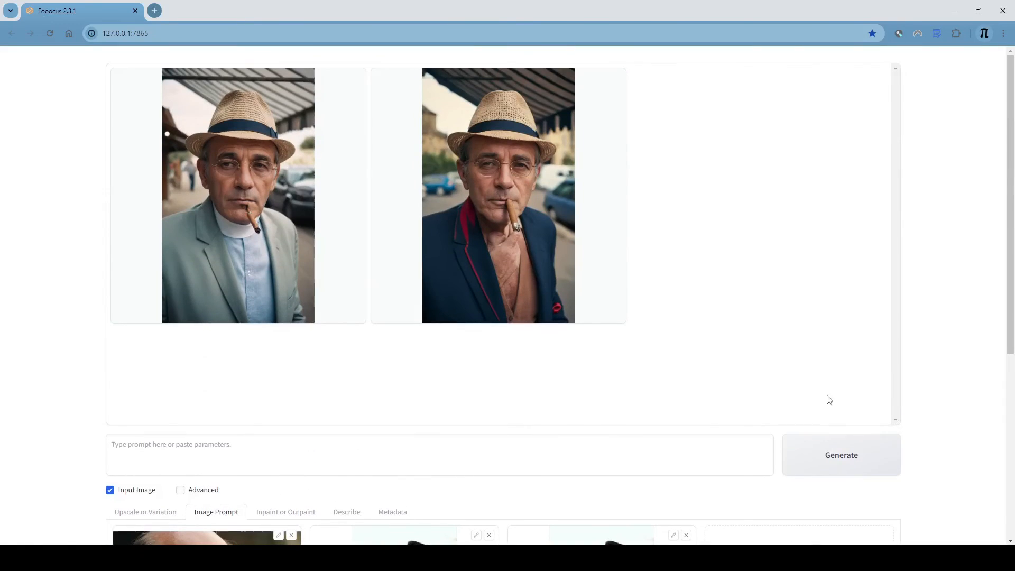
click(827, 454)
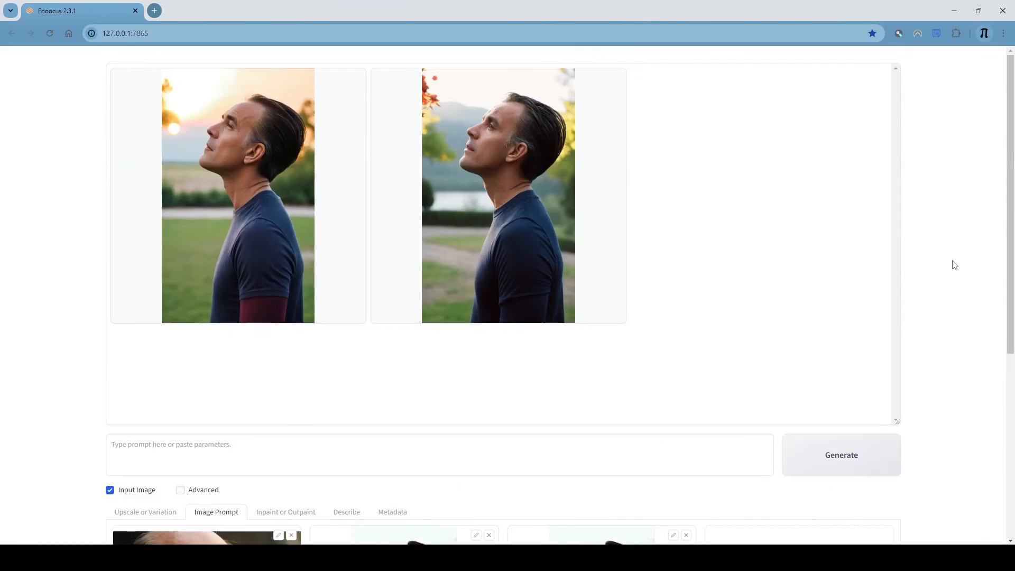
- Remove the third Image Prompt photo and generate images from only the FaceSwap face and the PyraCanny profile photo
scroll(731, 270, down, 3)
scroll(732, 269, up, 3)
click(811, 469)
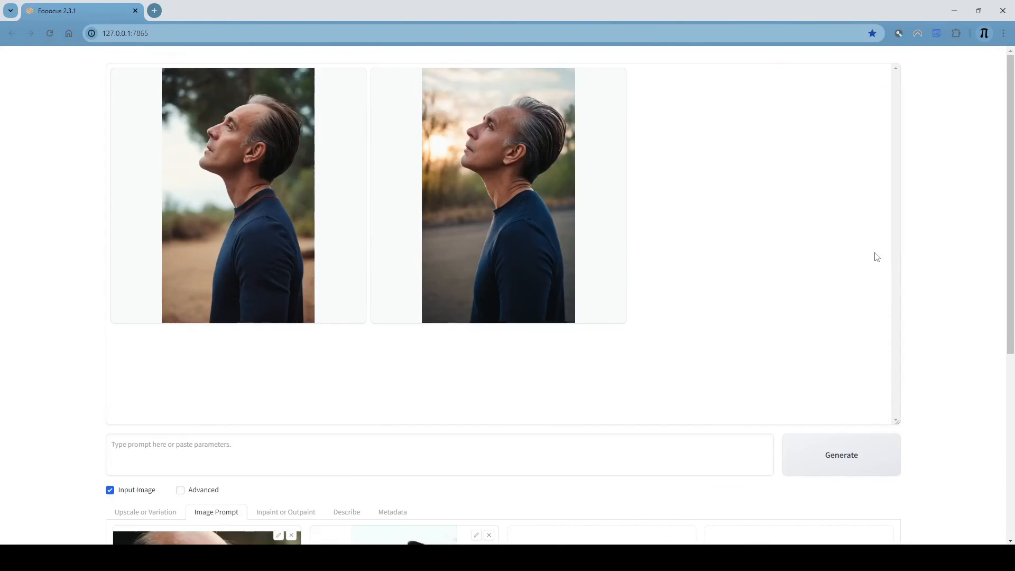
- View the second generated profile portrait at full size and close the enlarged view
click(492, 199)
click(507, 181)
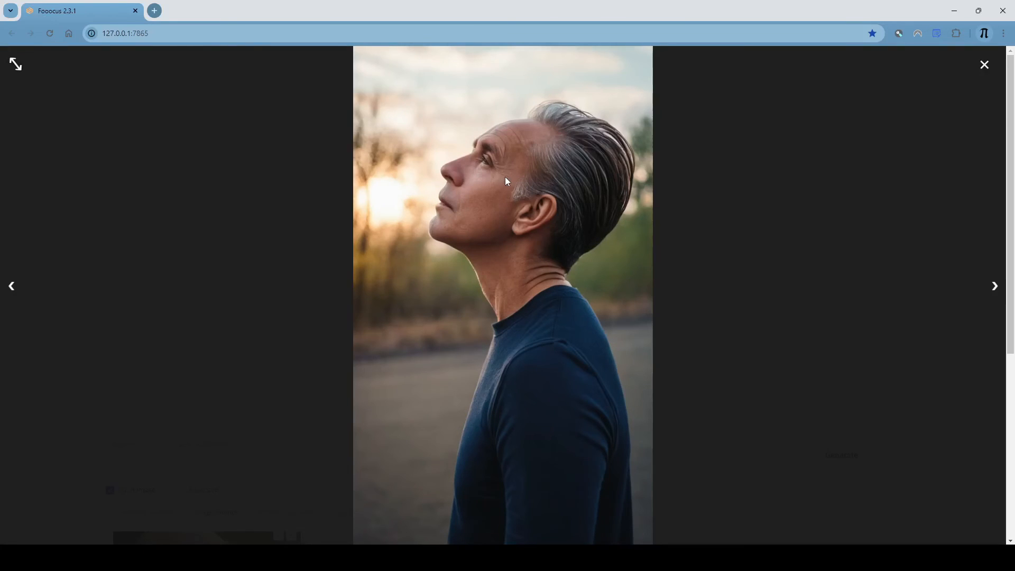
click(984, 65)
- Replace the second Image Prompt photo with the Video 5 picture of the man in a pink shirt, file ending 733500, and generate images
scroll(789, 221, down, 5)
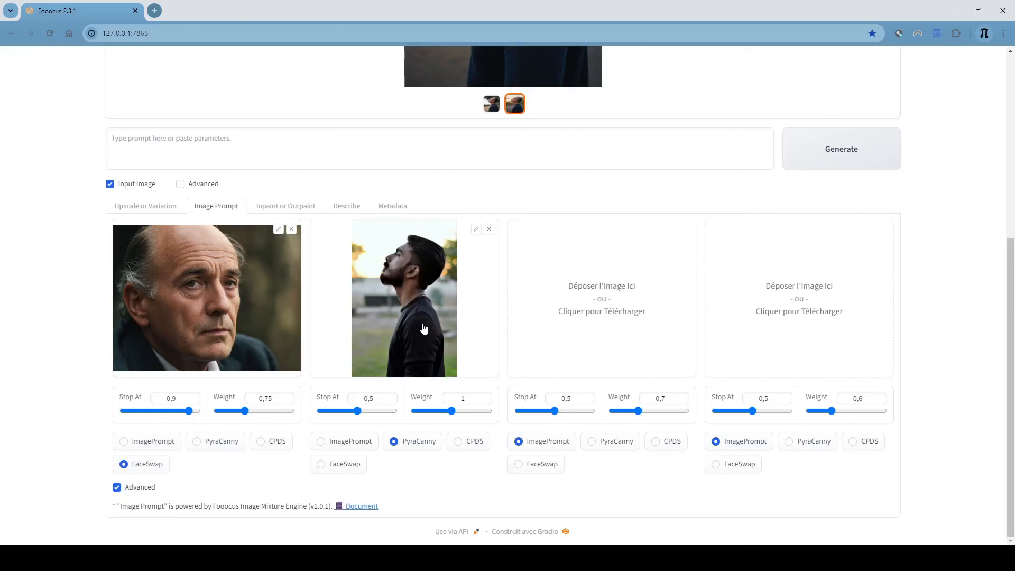
click(489, 230)
click(409, 307)
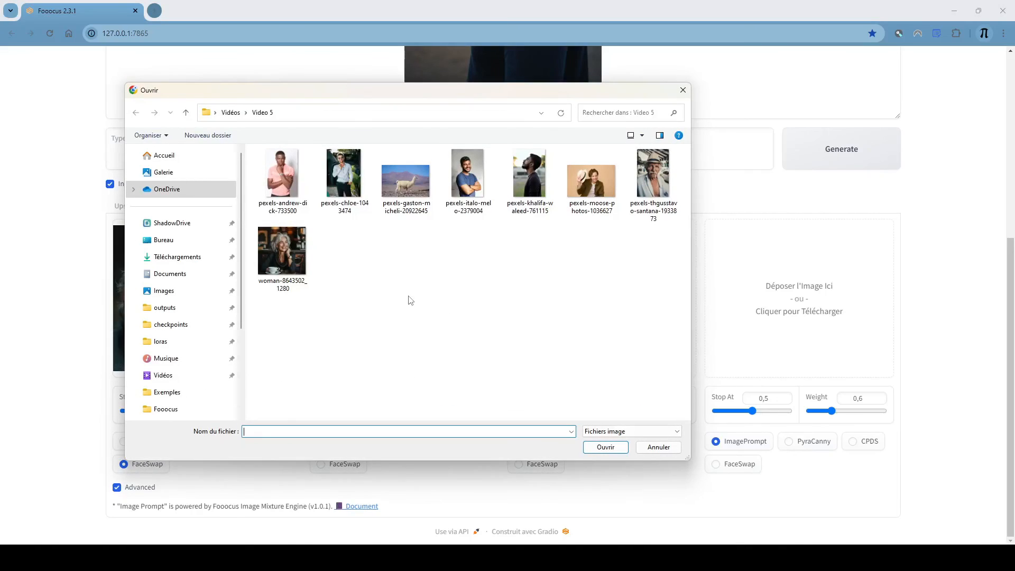
double_click(281, 175)
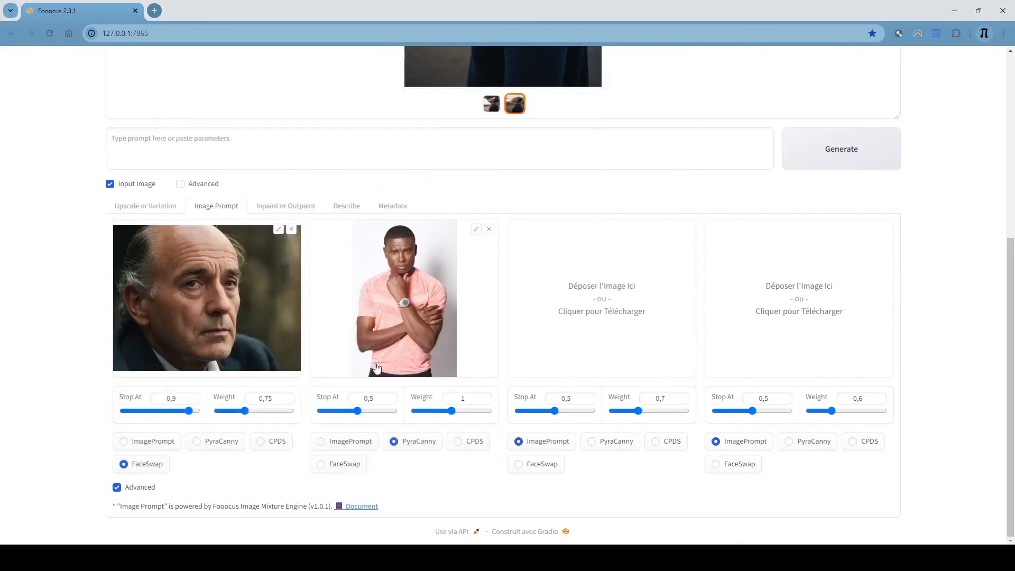
click(466, 454)
scroll(846, 201, up, 6)
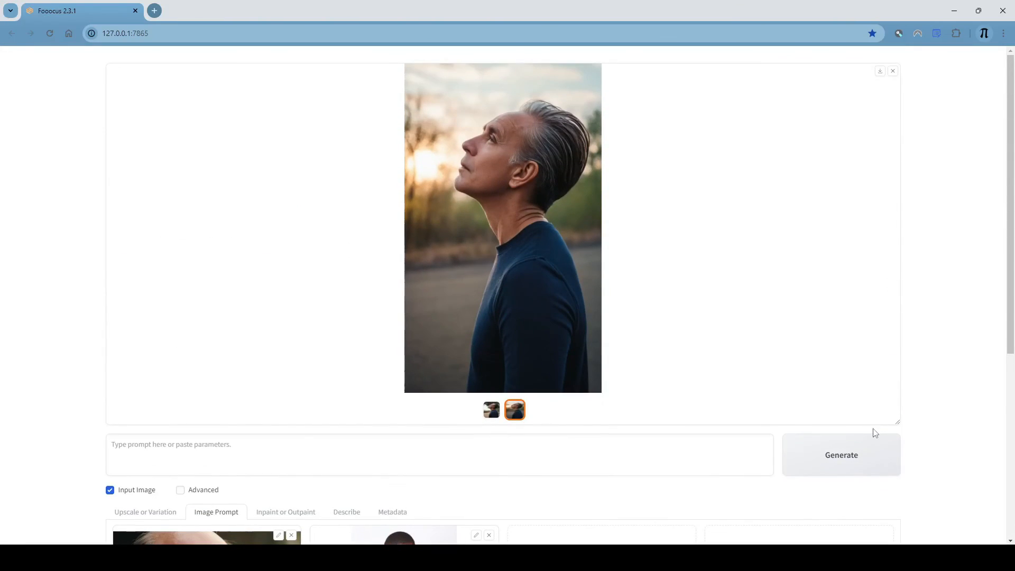
click(870, 442)
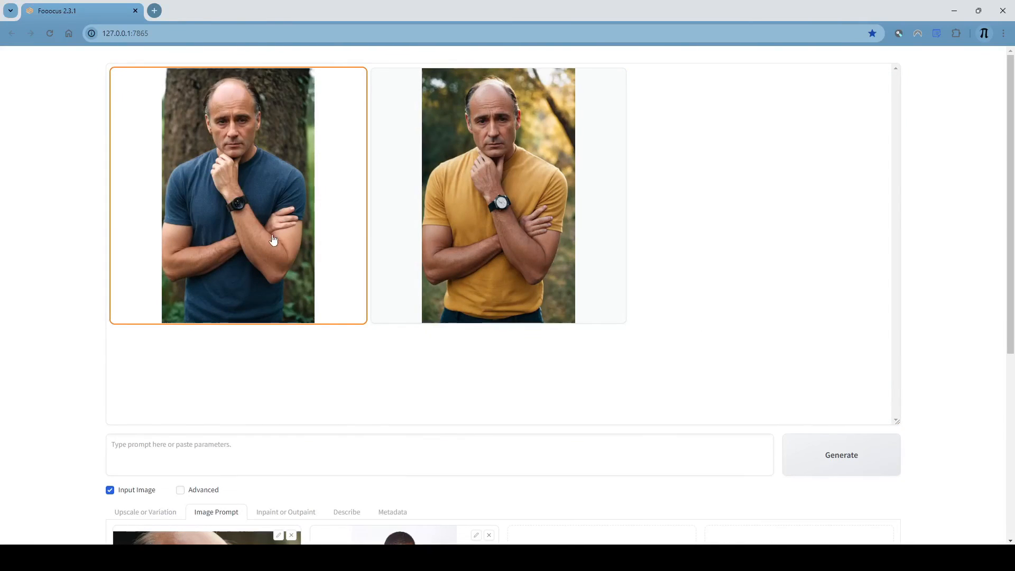
- Compare the first generated crossed-arm portrait with the pink-shirt pose photo and view the portrait at full size
click(273, 241)
scroll(507, 267, down, 3)
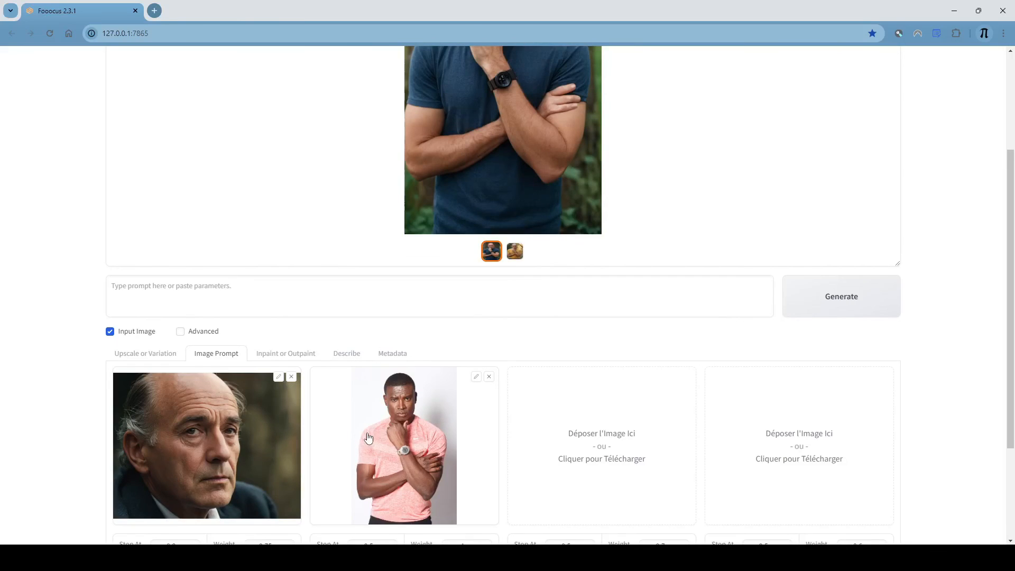
scroll(368, 438, up, 3)
scroll(369, 437, down, 2)
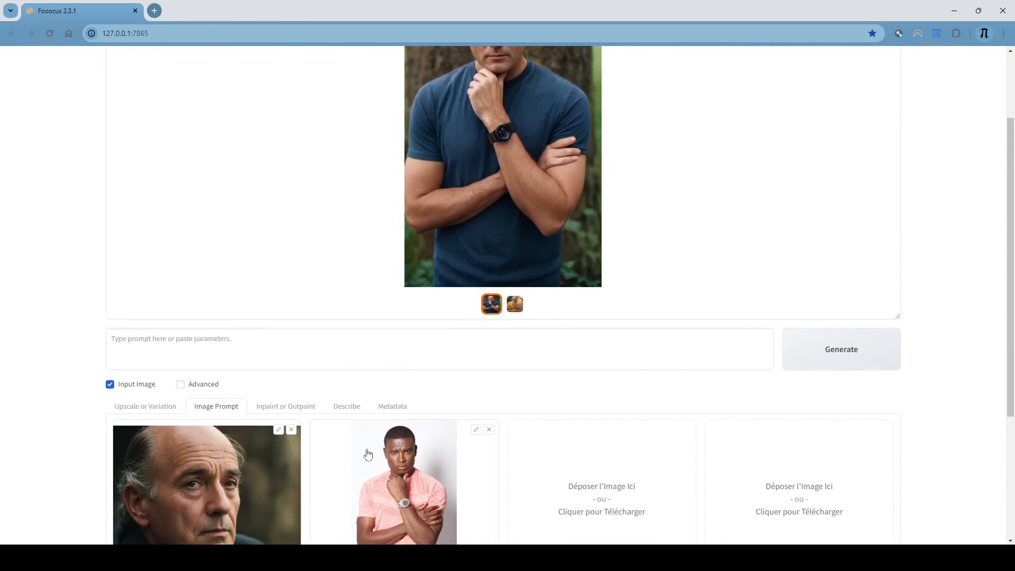
scroll(425, 441, down, 1)
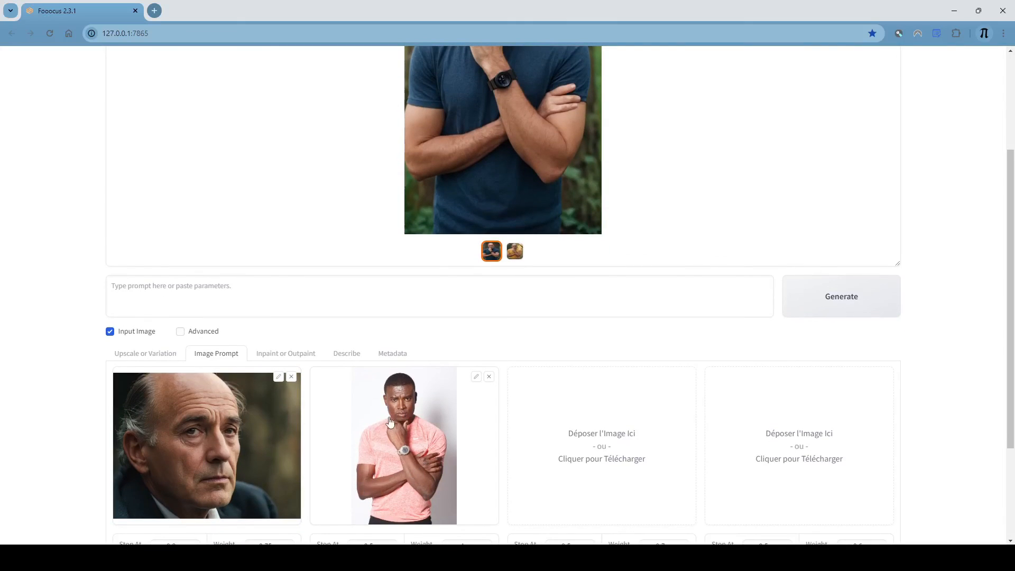
scroll(391, 422, up, 3)
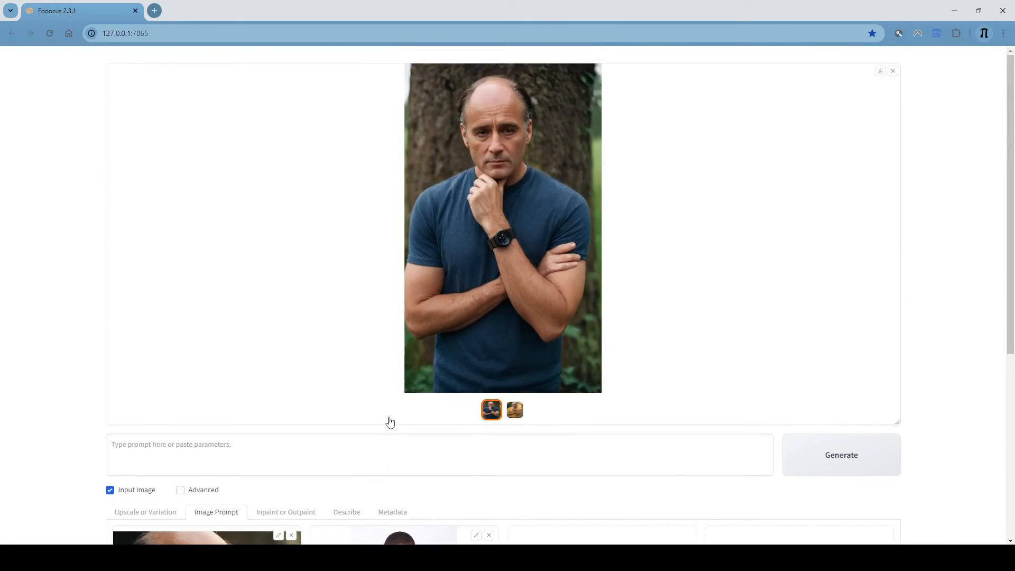
click(468, 373)
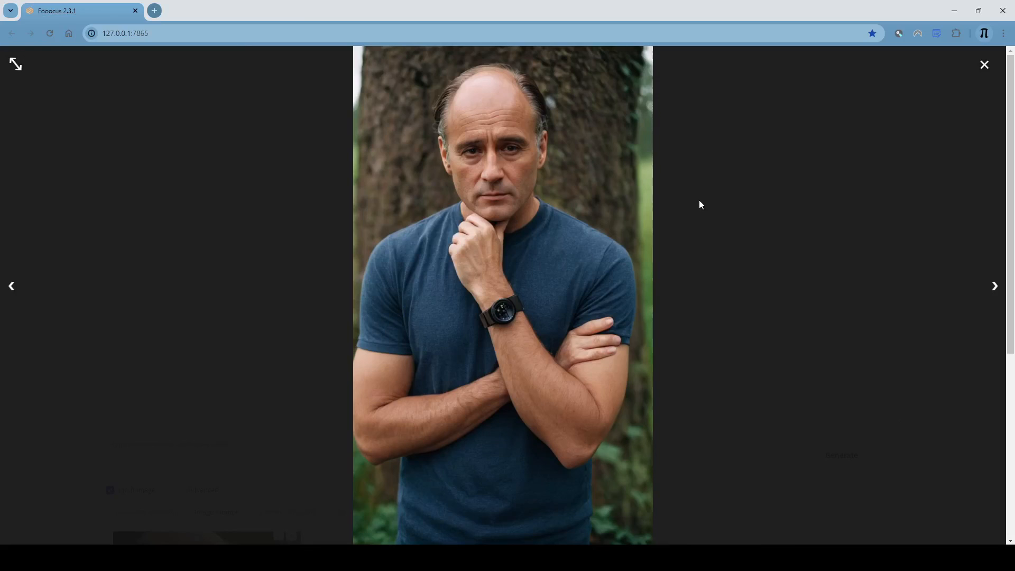